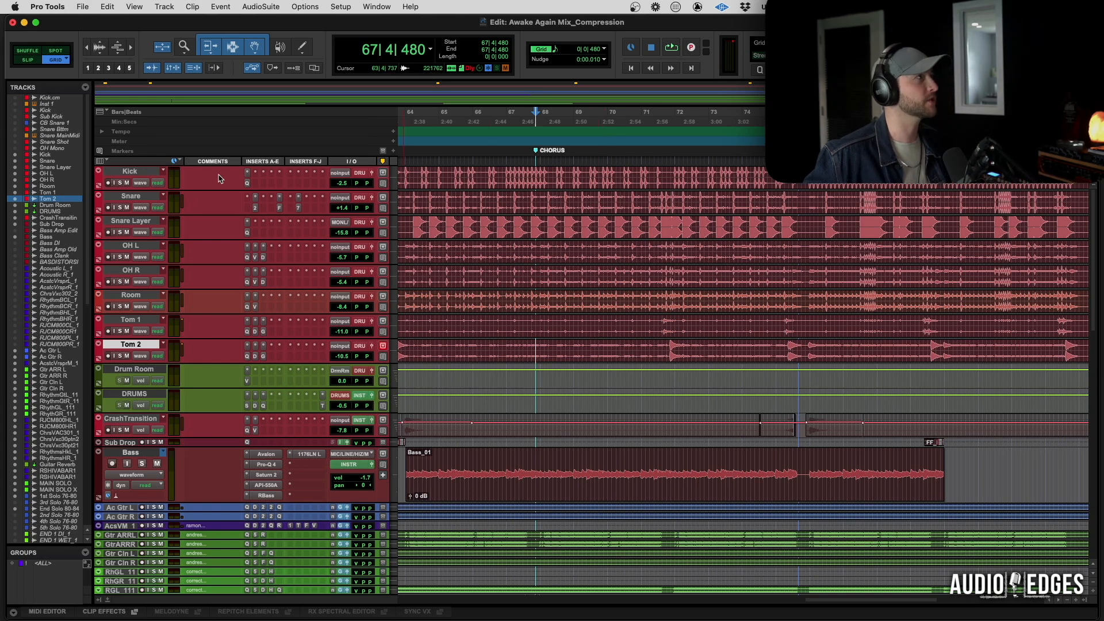
Select and solo the drum tracks from Kick to Tom 2, and audition them from the chorus
left_click(140, 171)
left_click(138, 343, "shift")
key("shift+s")
key("space")
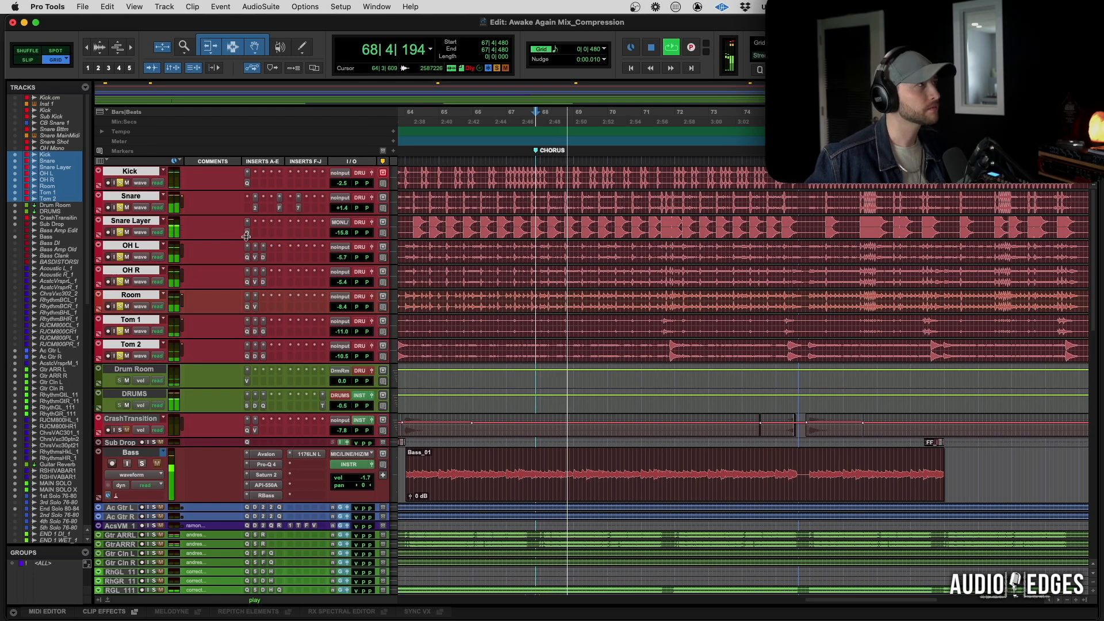
key("space")
Solo only the Snare track, open its CLA-76 compressor and audition the snare from the chorus
left_click(120, 208)
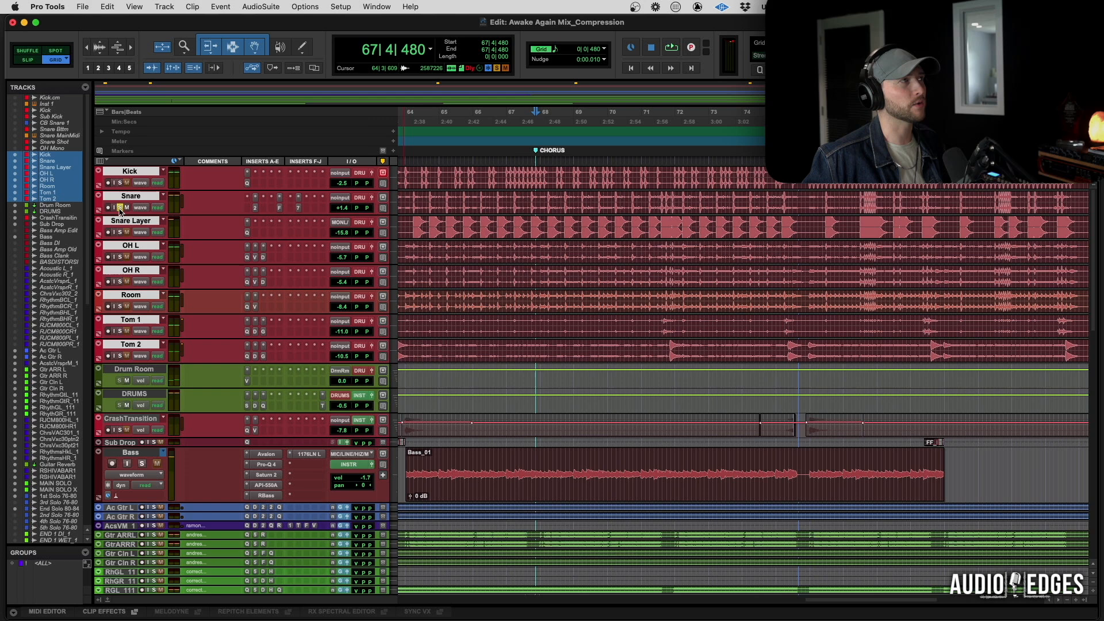
key("t")
scroll(568, 203, "right", 5)
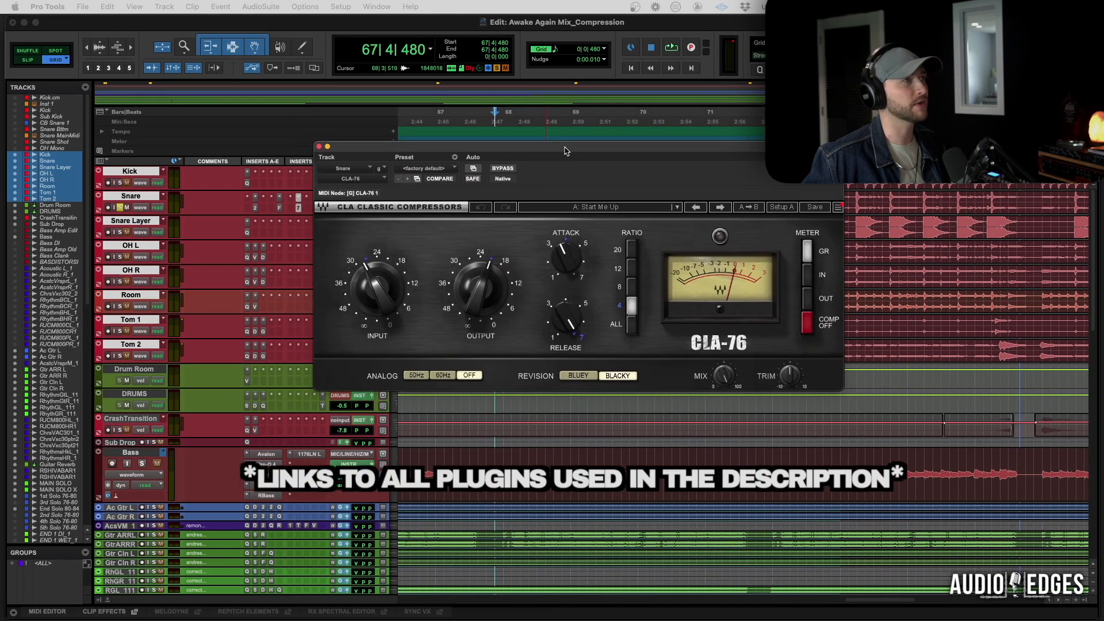
key("space")
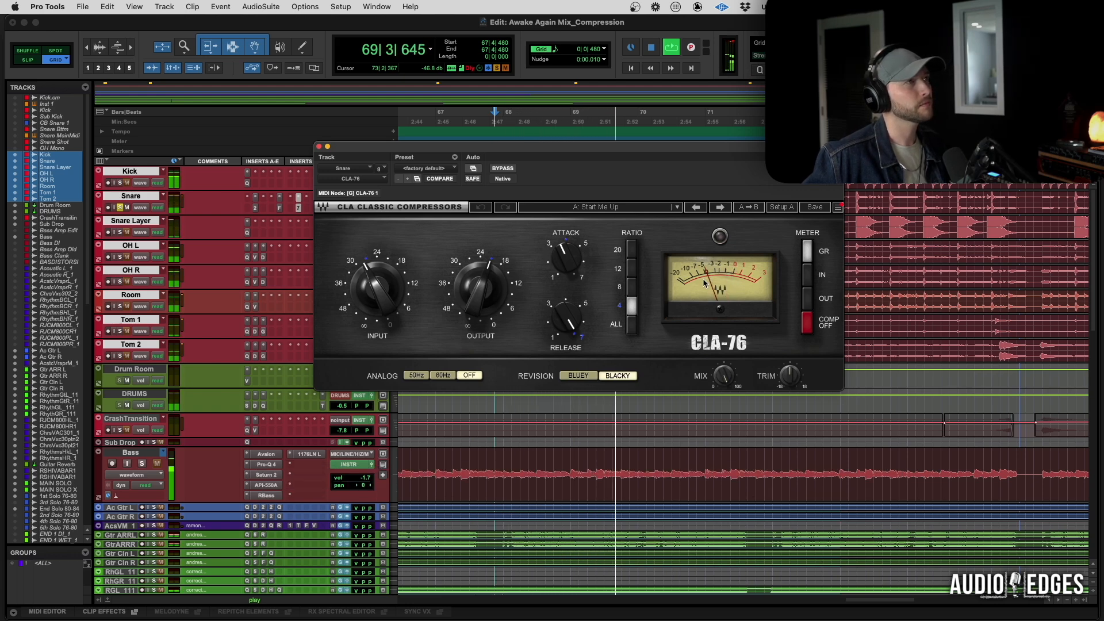
key("space")
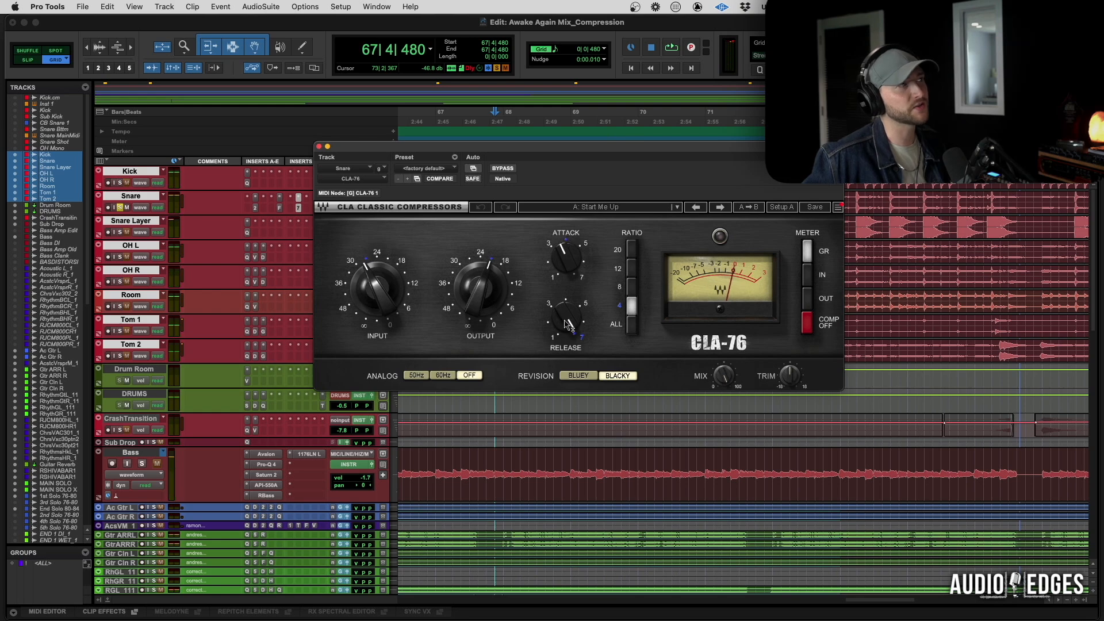
Compare the soloed snare with its CLA-76 bypassed and active by playing the chorus in each state
left_click(565, 320)
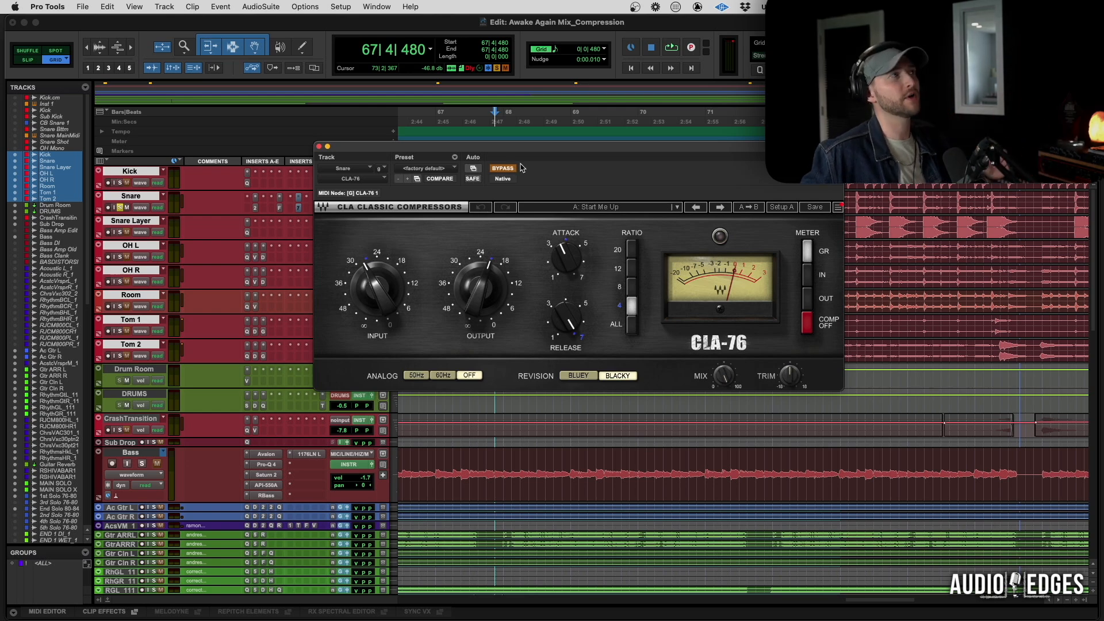
left_click_drag(527, 152, 516, 232)
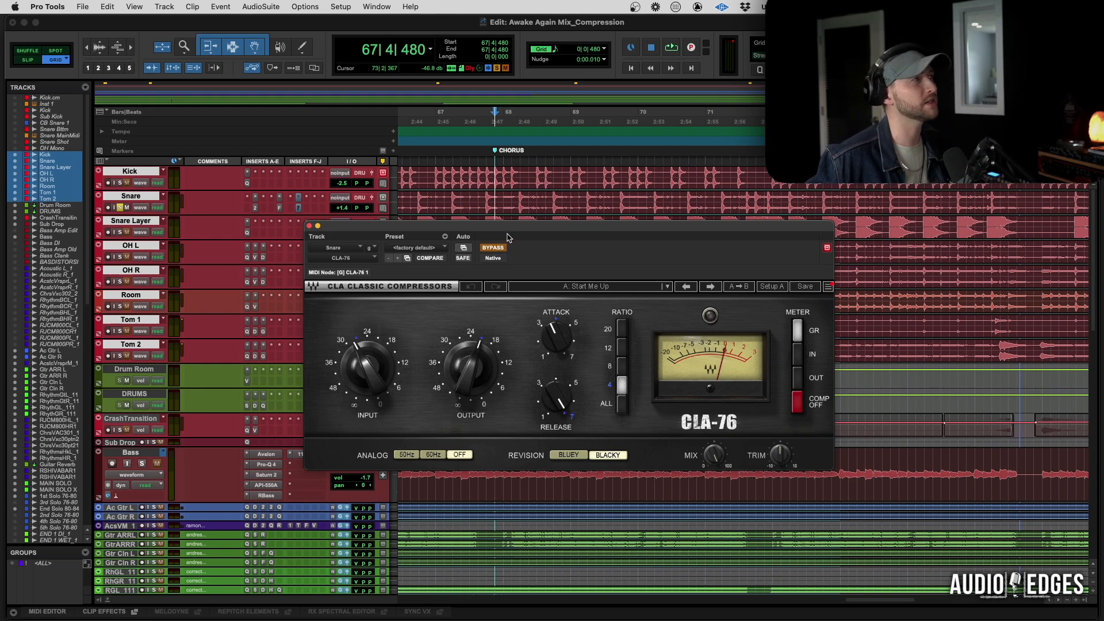
left_click_drag(510, 233, 504, 231)
key("space")
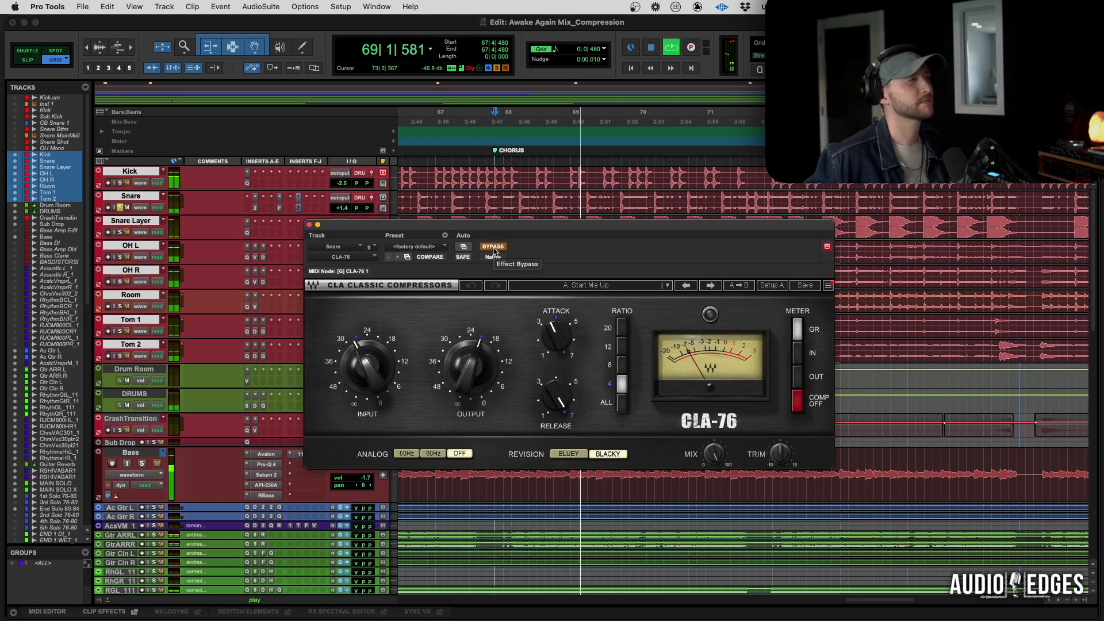
left_click(493, 247)
key("space")
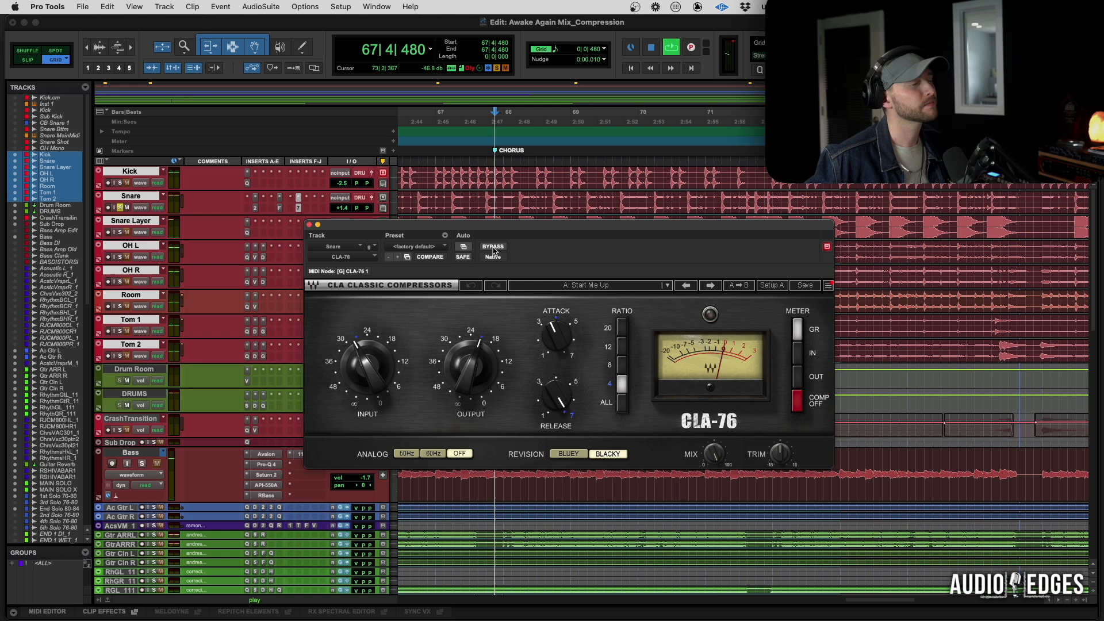
key("space")
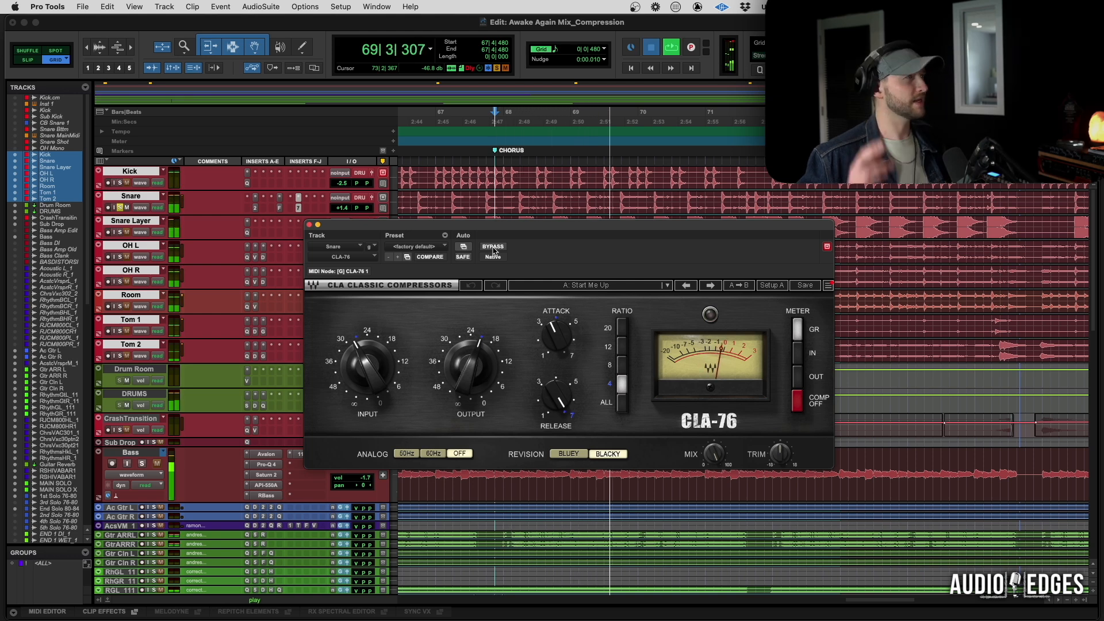
key("space")
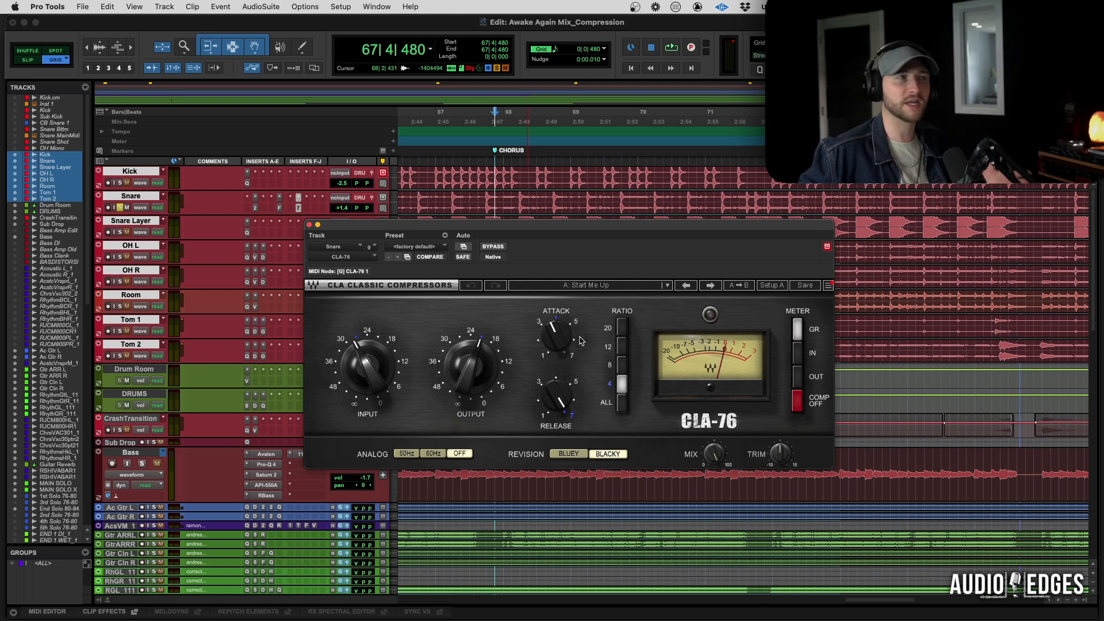
Examine the CLA-76 gain reduction meter while the soloed snare plays, and close the compressor
left_click_drag(554, 227, 609, 221)
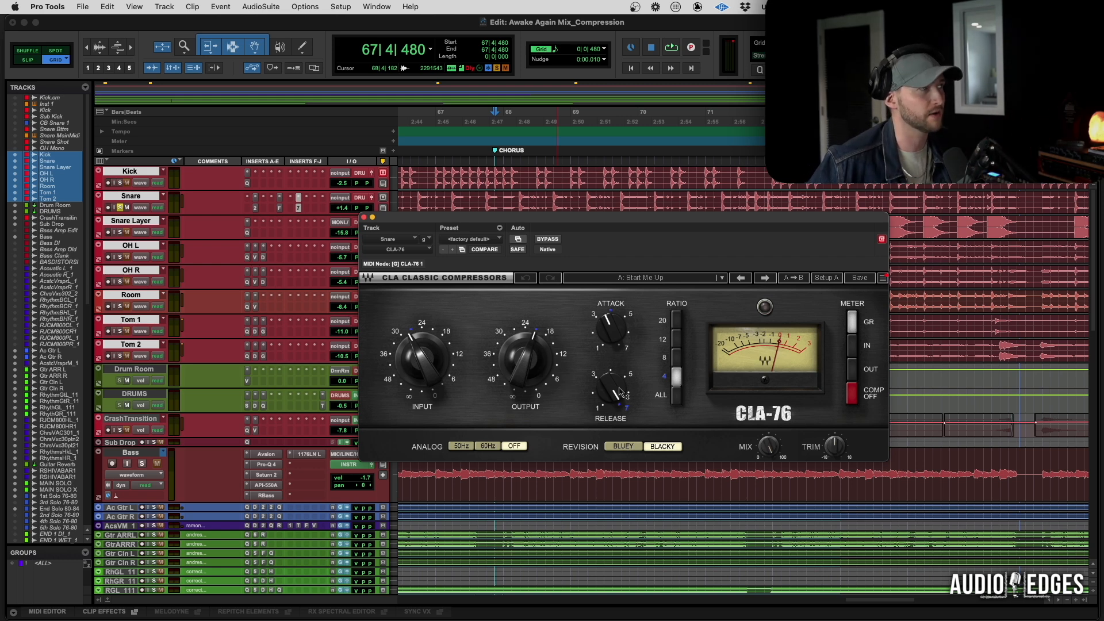
key("space")
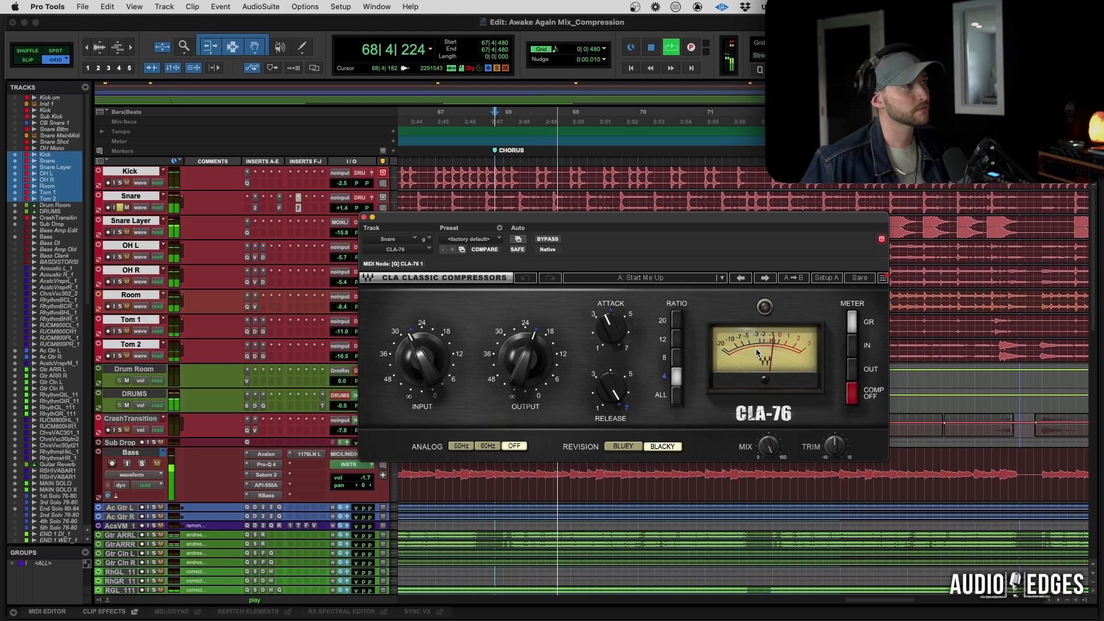
key("space")
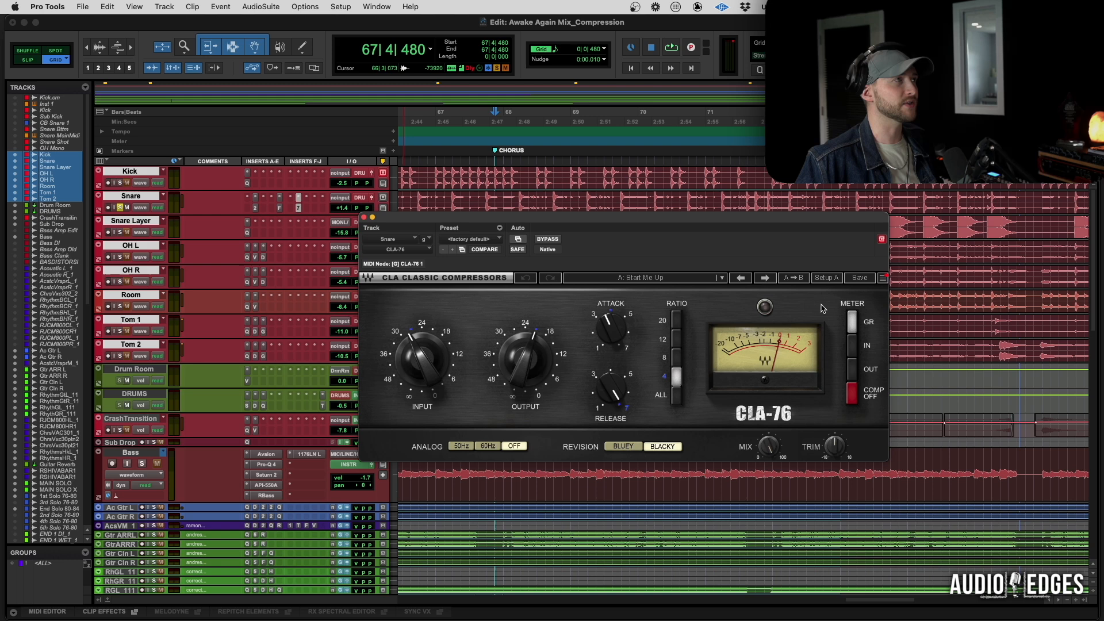
left_click(364, 218)
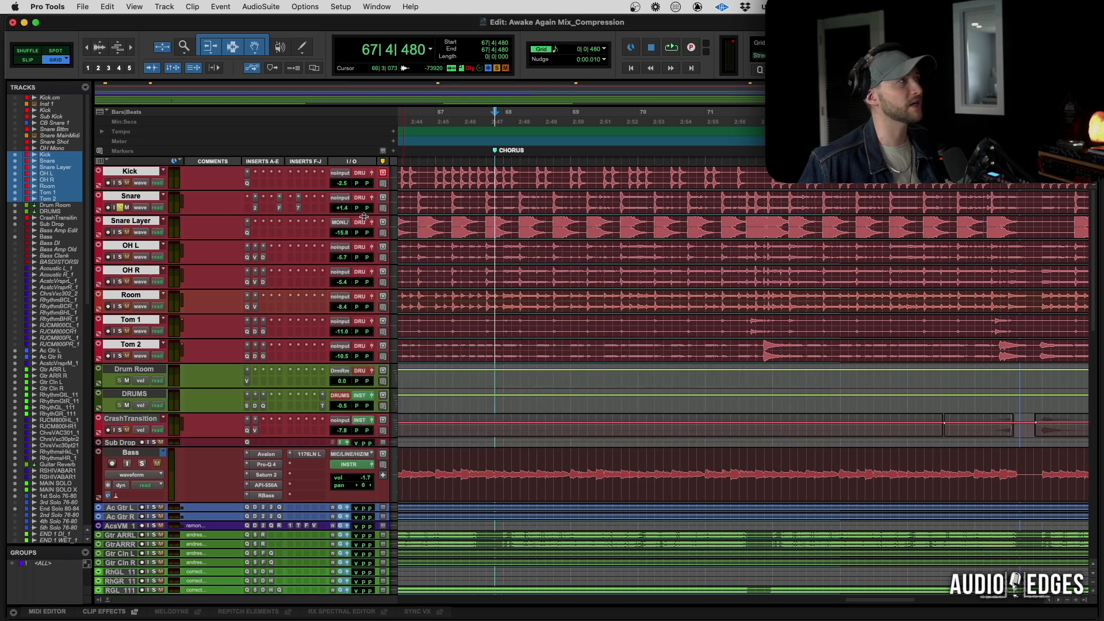
Solo all drum tracks from Kick to Tom 2 and play the chorus twice with the snare compressor active
left_click(119, 360)
key("space")
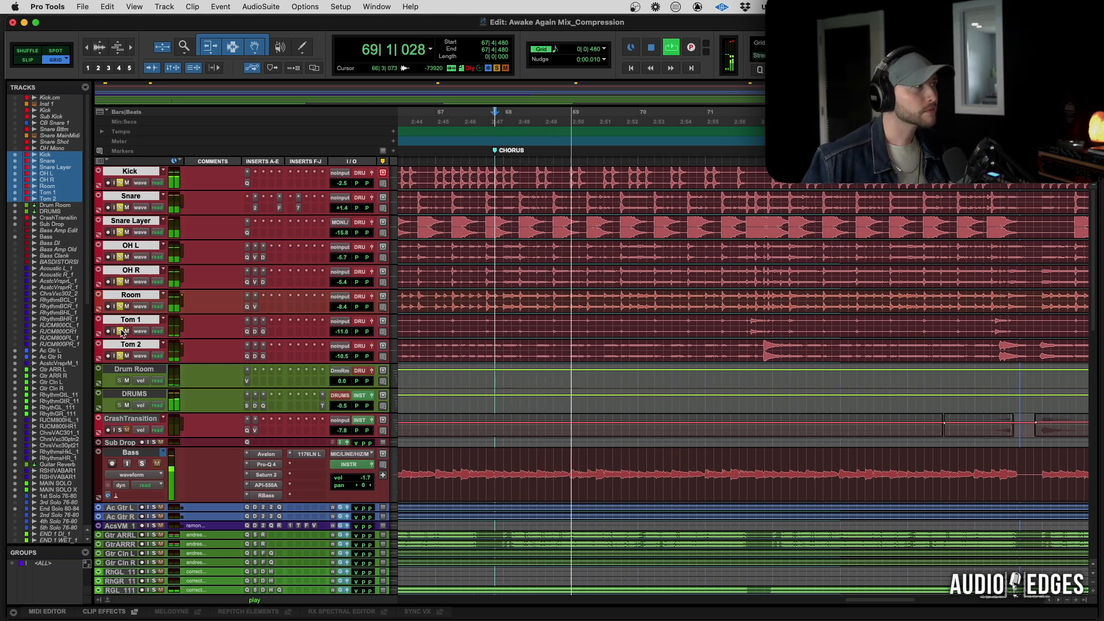
key("space")
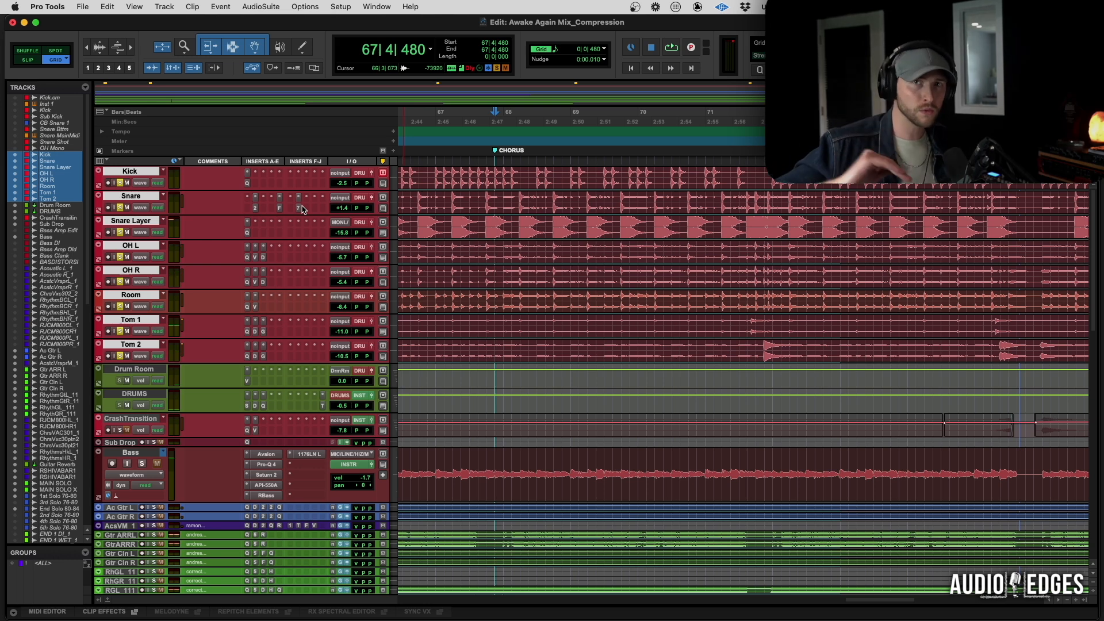
key("space")
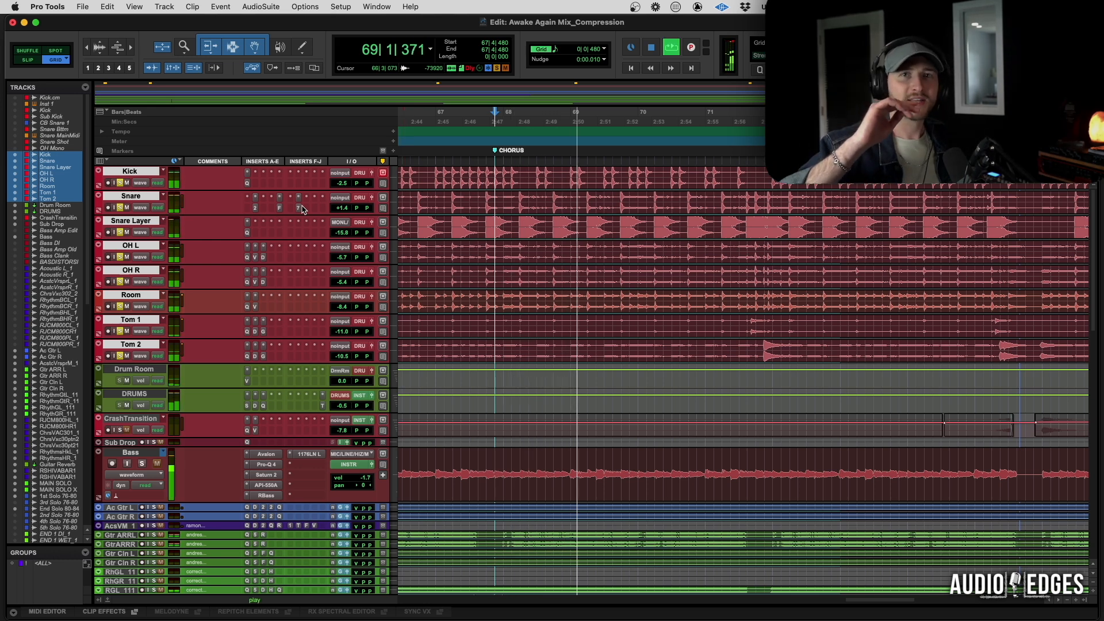
key("space")
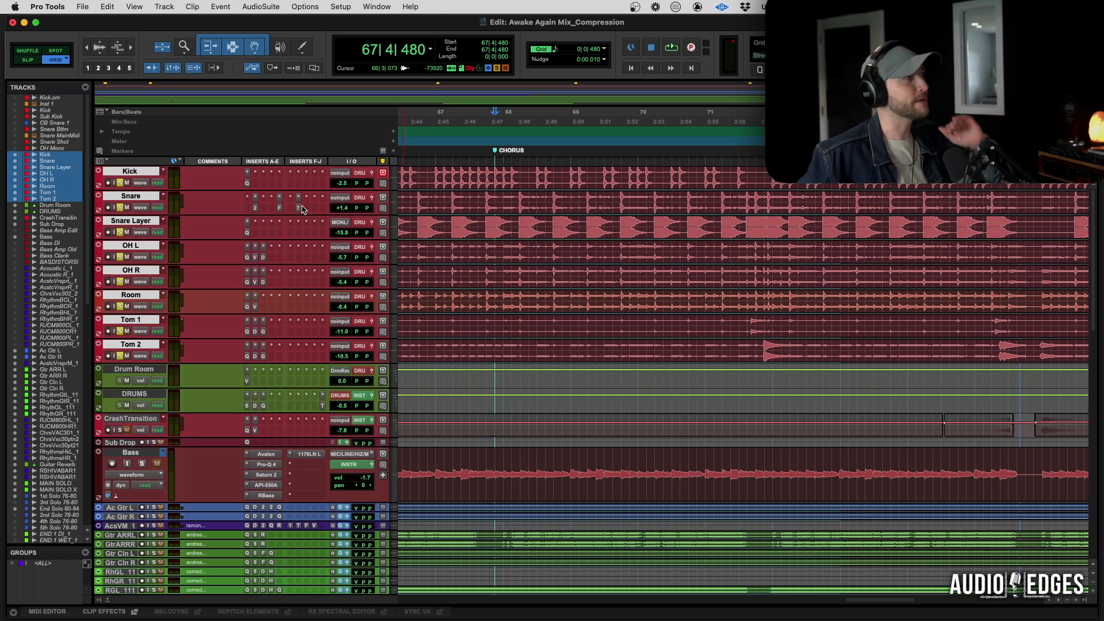
Clear the drum solos and compare the full mix with the Snare's CLA-76 bypassed and active
left_click(121, 207)
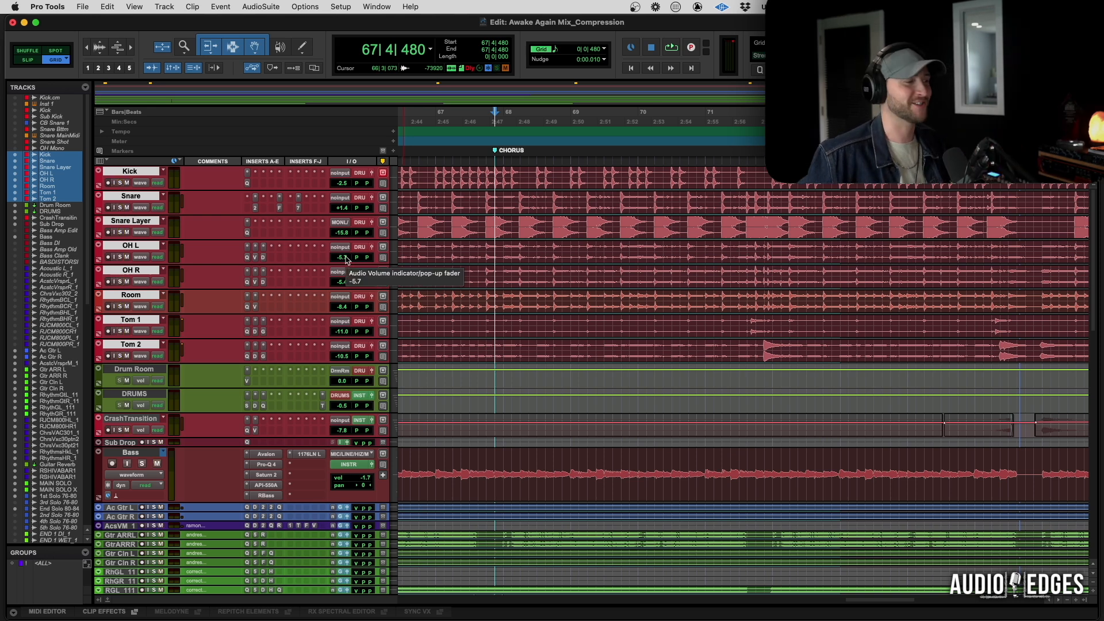
key("space")
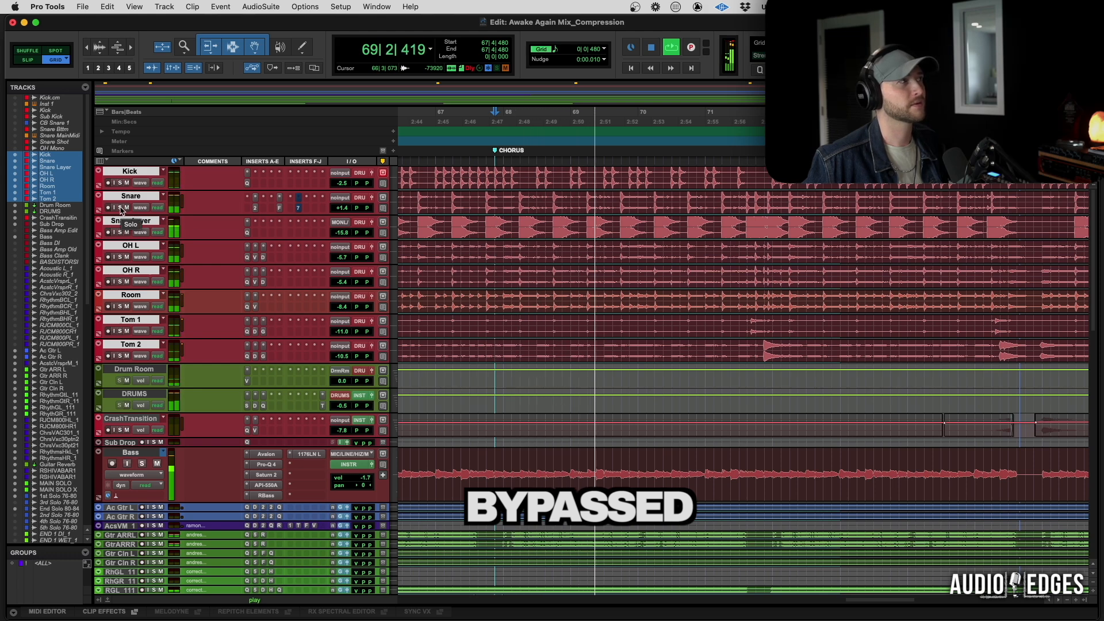
key("space")
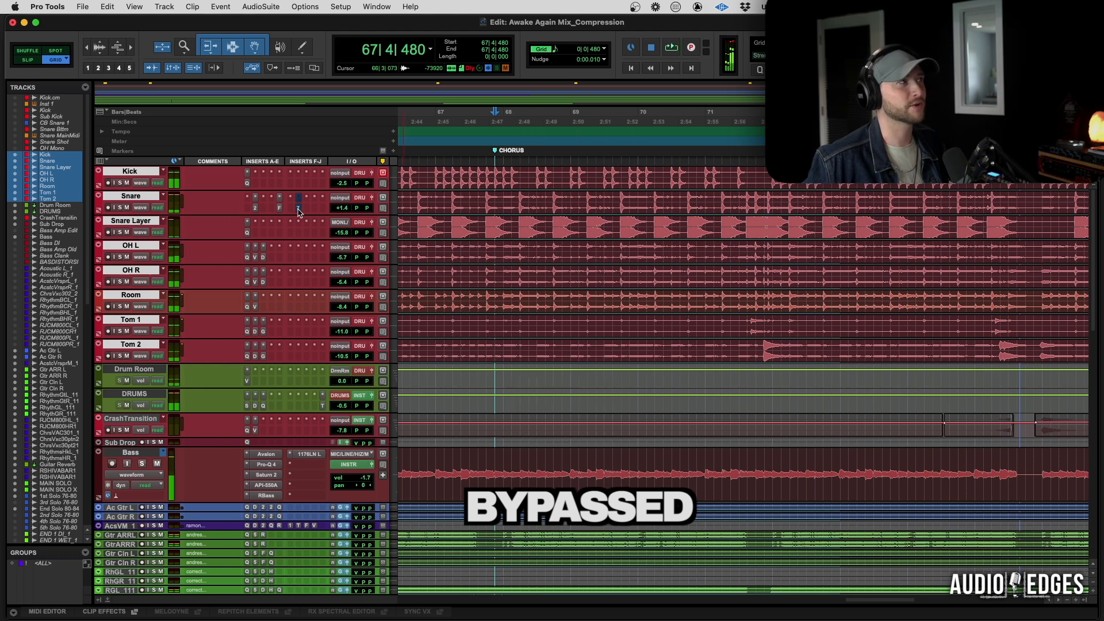
key("space")
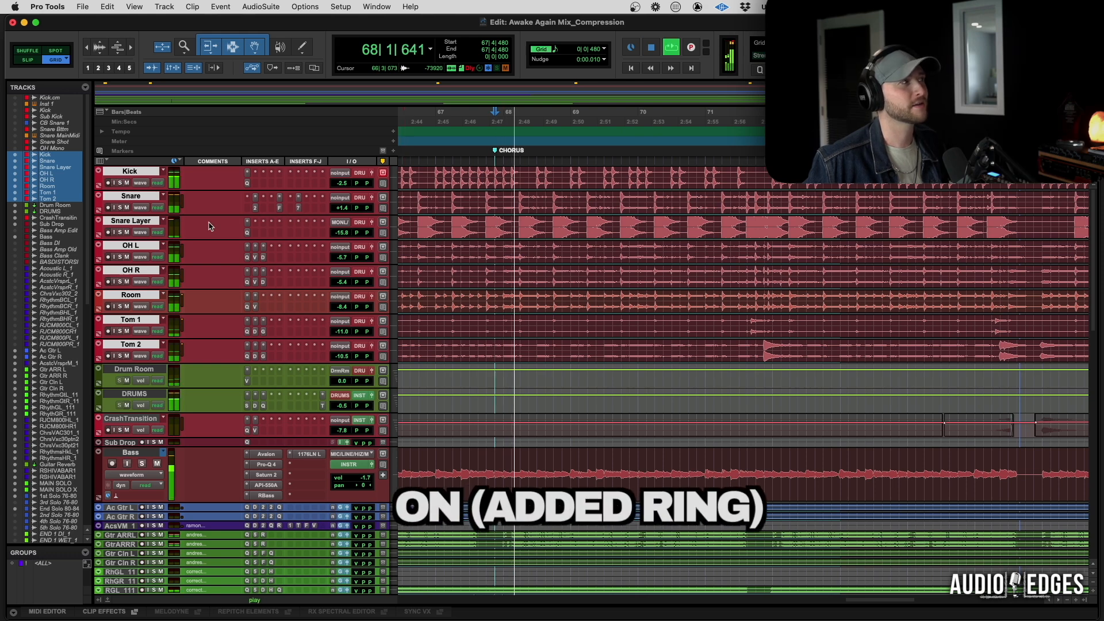
key("space")
Solo only the Snare track and insert FabFilter Pro-Q 4 directly after its CLA-76
left_click(120, 208)
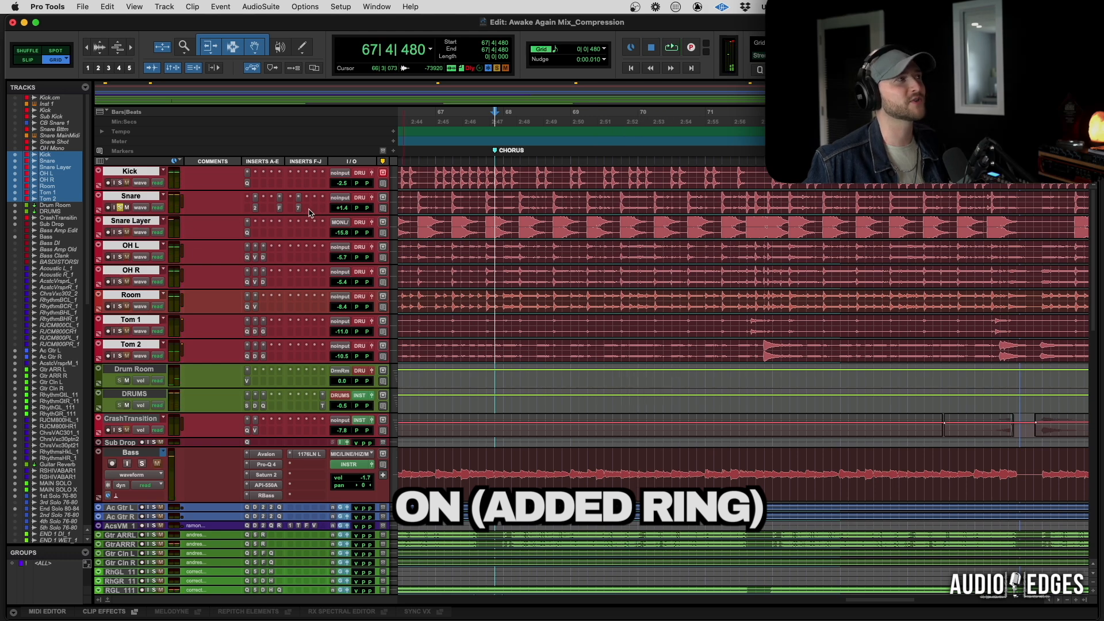
left_click(308, 211)
mouse_move(369, 209)
left_click(433, 212)
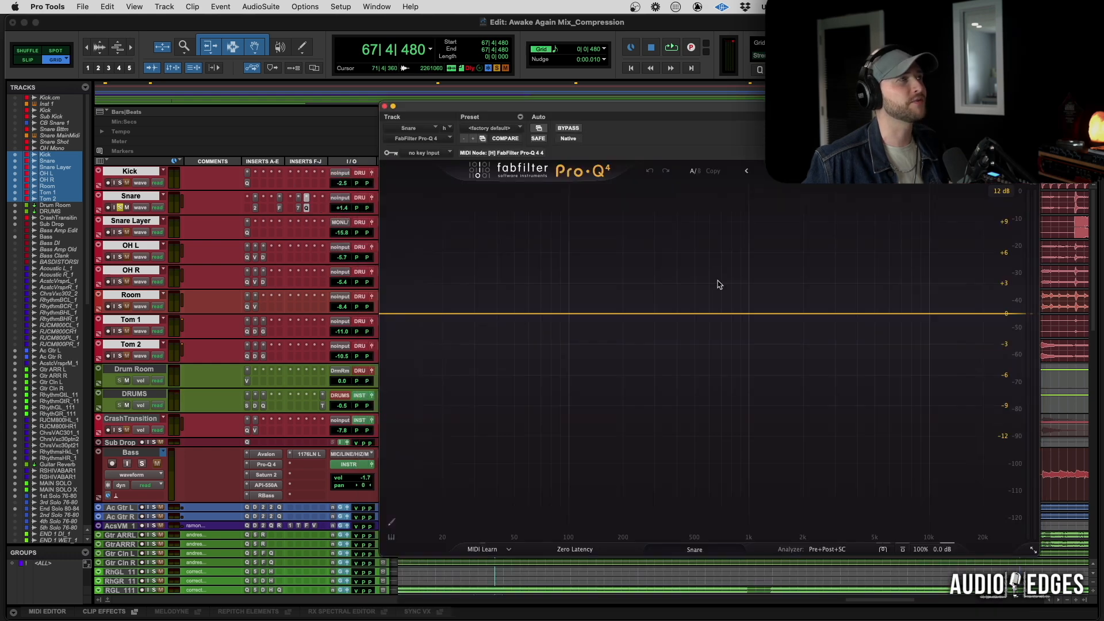
Add a narrow bell band at about 405 Hz with a Q of 10.76 and nearly flat gain, audition it, and close the equalizer
mouse_move(670, 316)
left_mouse_down()
mouse_move(679, 271)
mouse_move(636, 274)
mouse_move(687, 269)
mouse_move(672, 276)
mouse_move(694, 279)
mouse_move(683, 278)
mouse_move(678, 316)
left_mouse_up()
key("space")
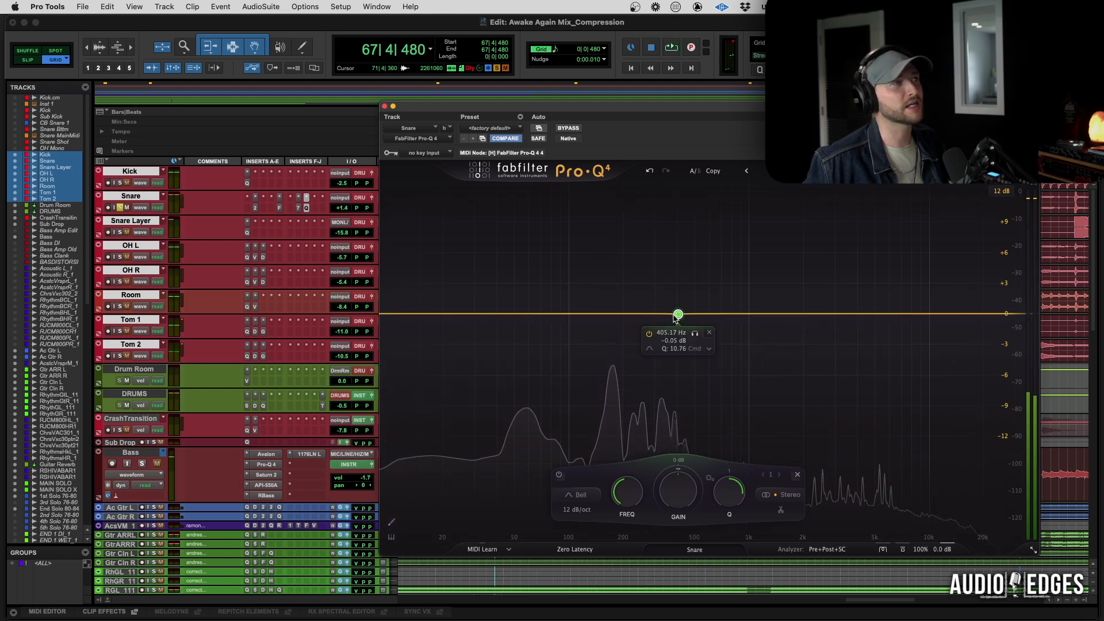
left_click(384, 106)
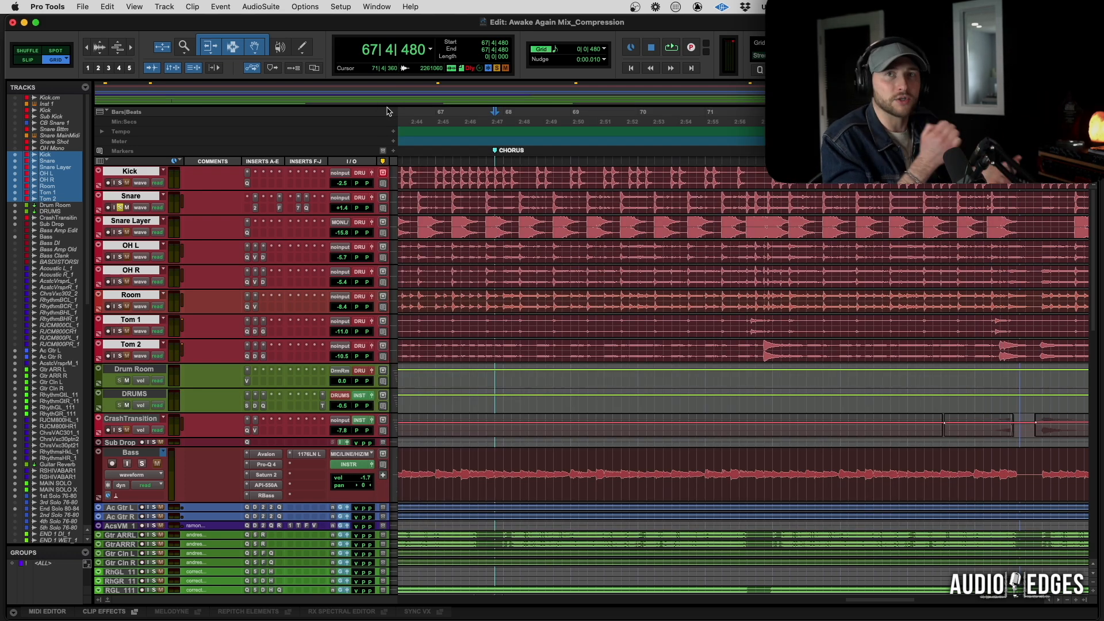
Solo all the drum tracks and toggle the Snare's CLA-76 bypass during playback to compare the snare's ring
left_click(120, 183)
key("space")
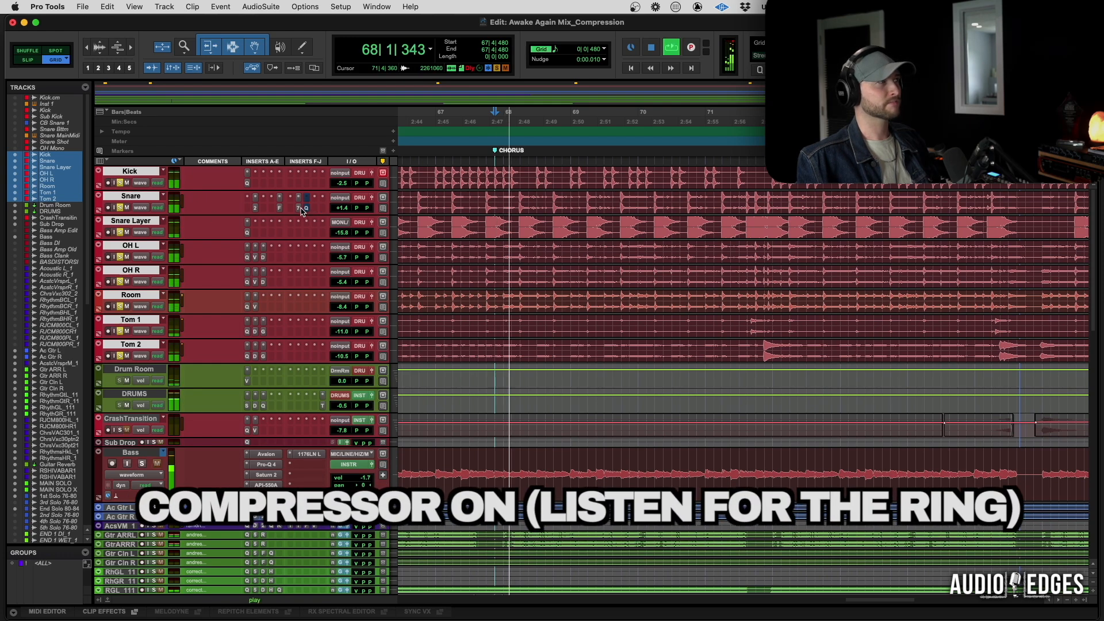
left_click(299, 208)
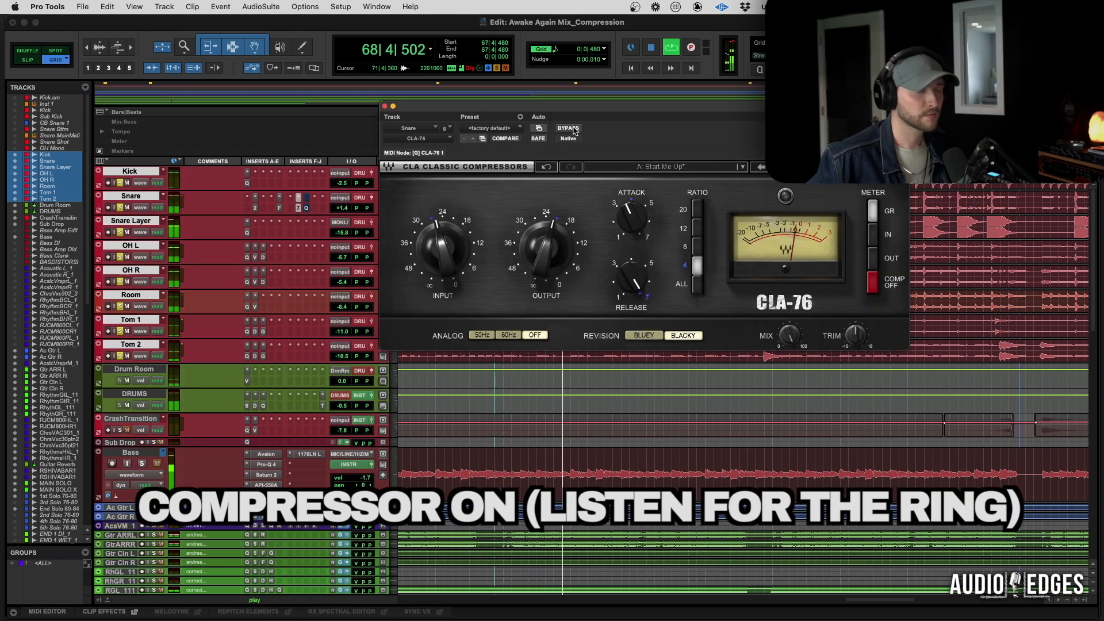
left_click(573, 130)
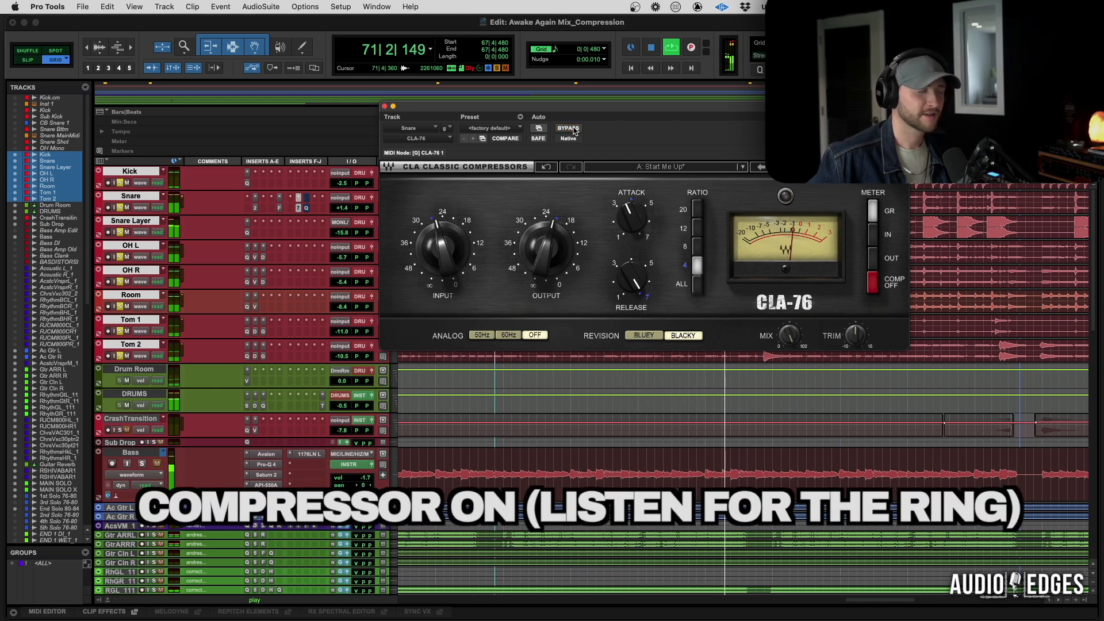
key("space")
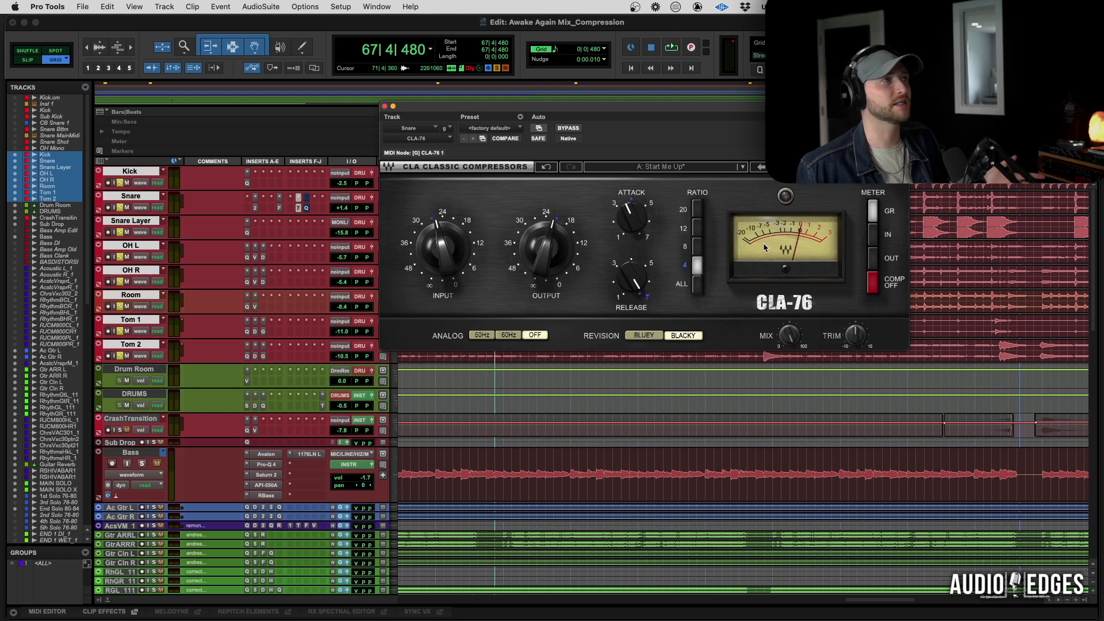
left_click(384, 106)
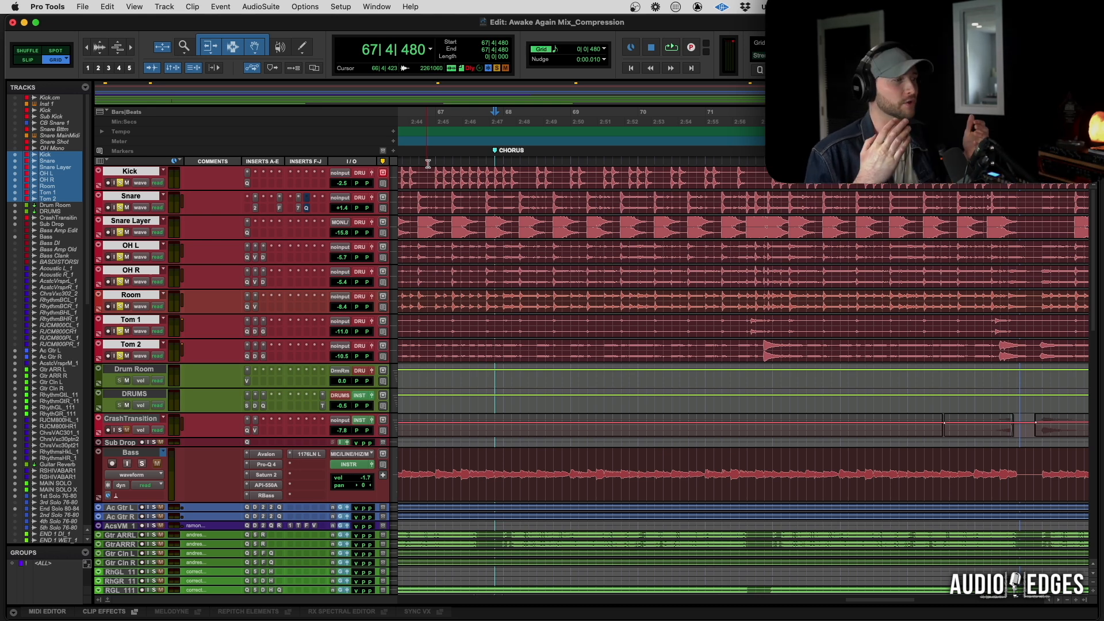
Reopen the Snare's CLA-76 and toggle its bypass, leaving the compressor bypassed
left_click(298, 207)
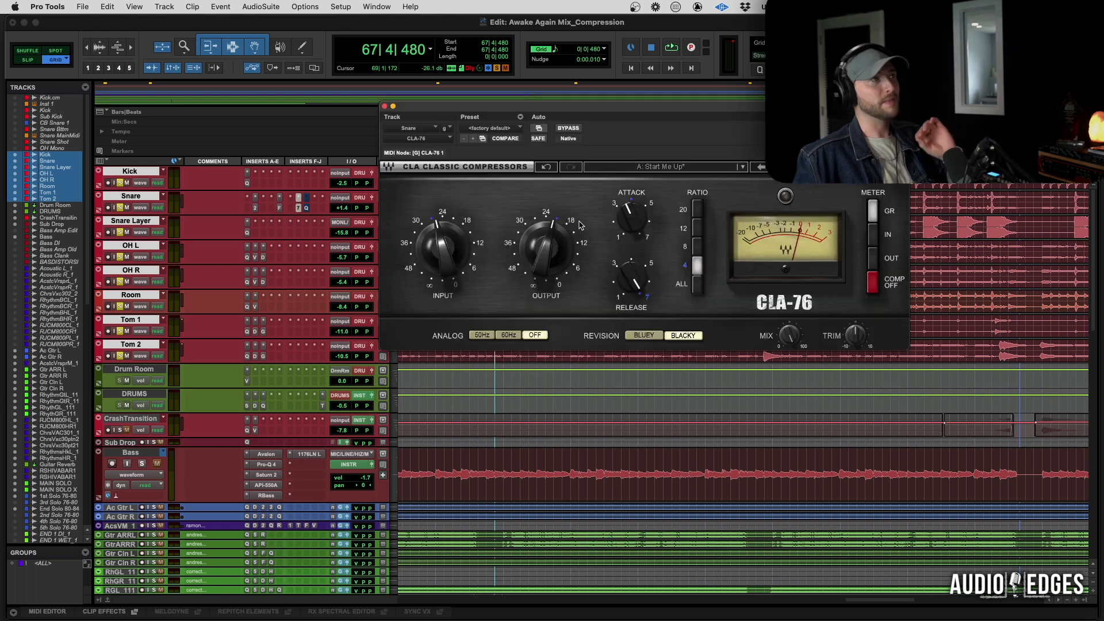
left_click(568, 128)
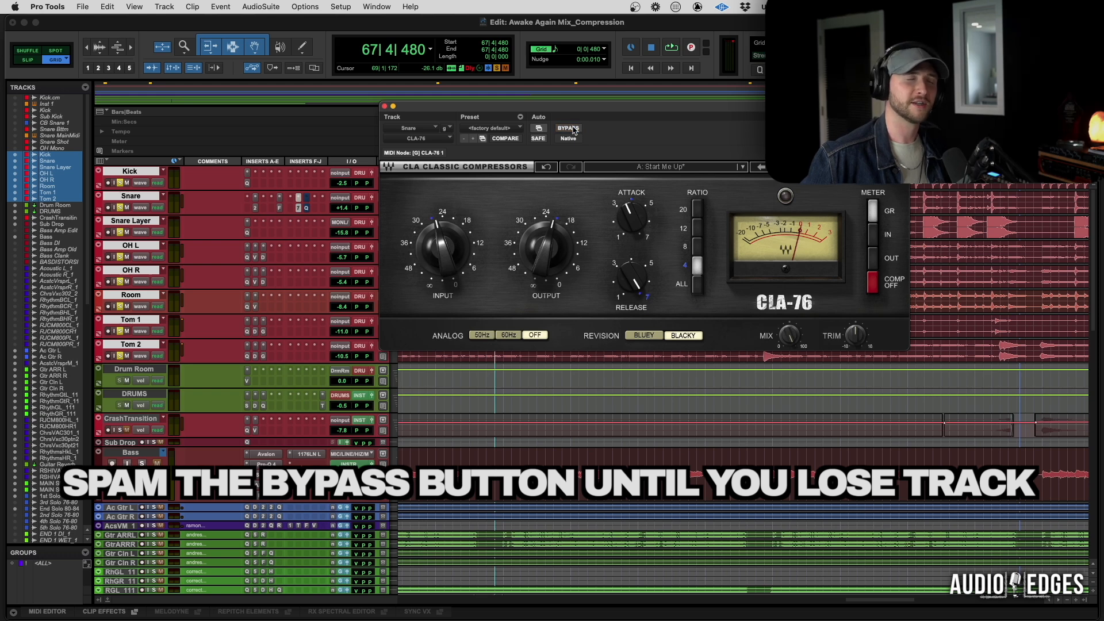
left_click(568, 128)
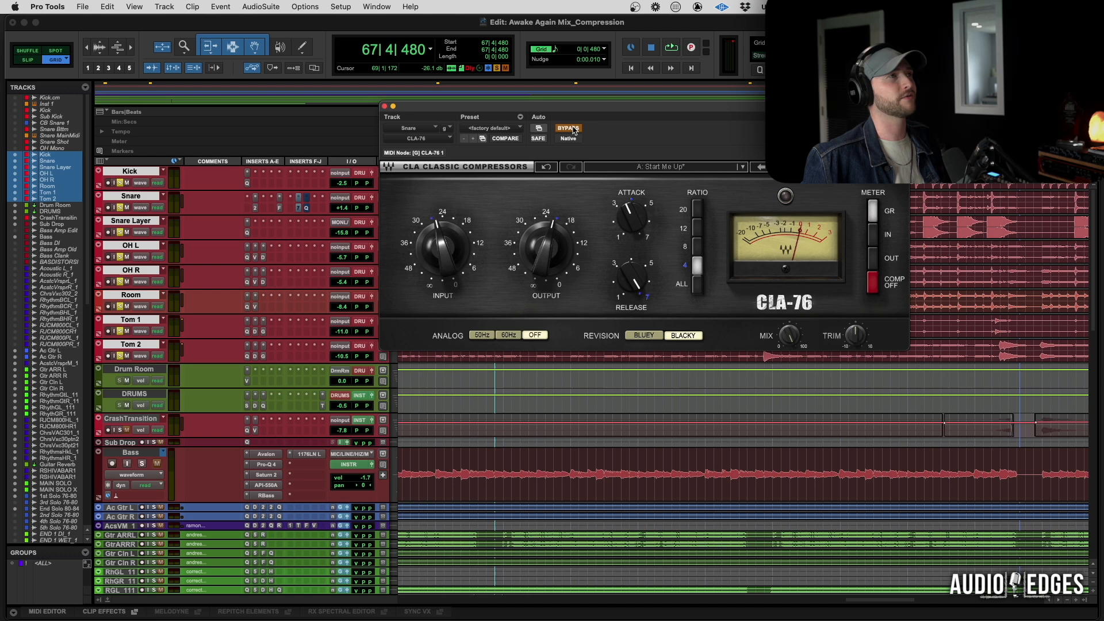
Close the Snare's CLA-76, solo the Bass track, and play the chorus with the Bass's UA 1176LN bypassed
left_click(386, 107)
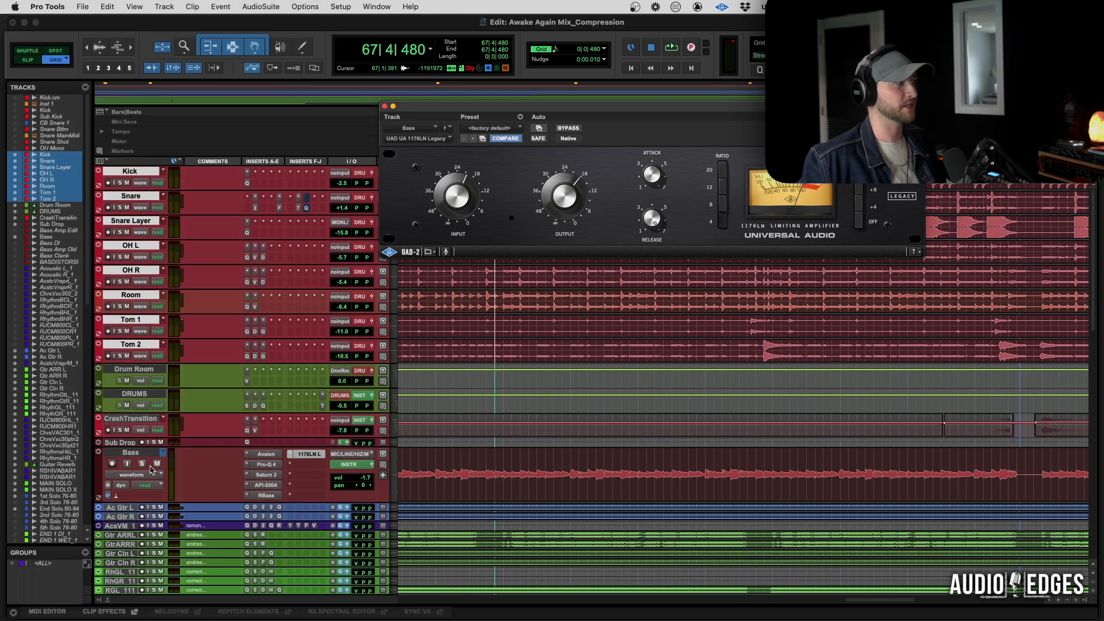
left_click(143, 463)
left_click(495, 463)
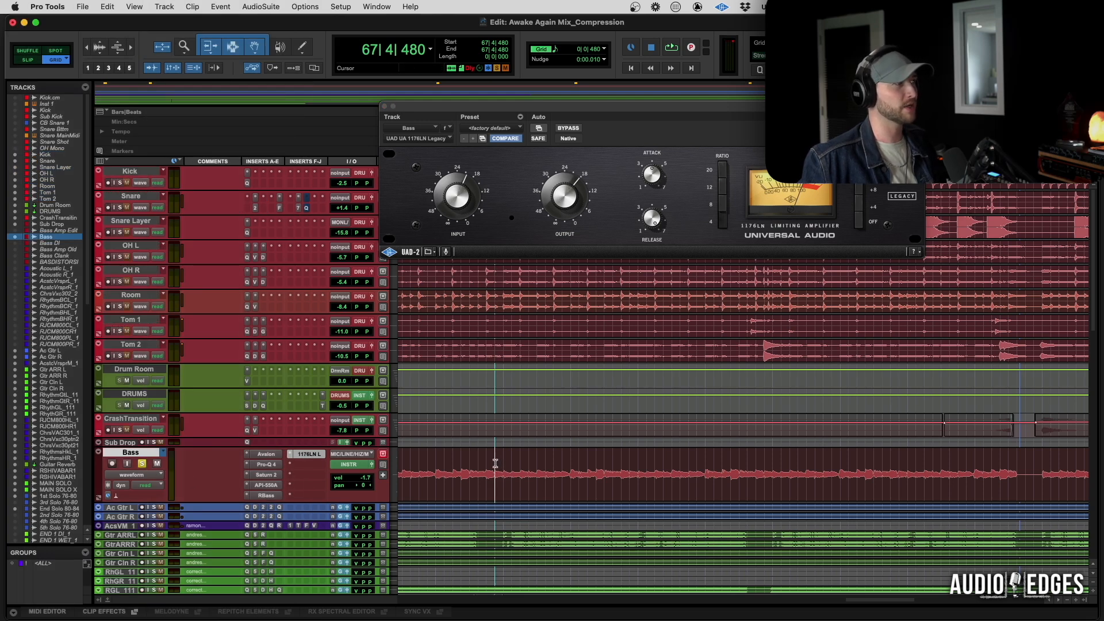
left_click(568, 128)
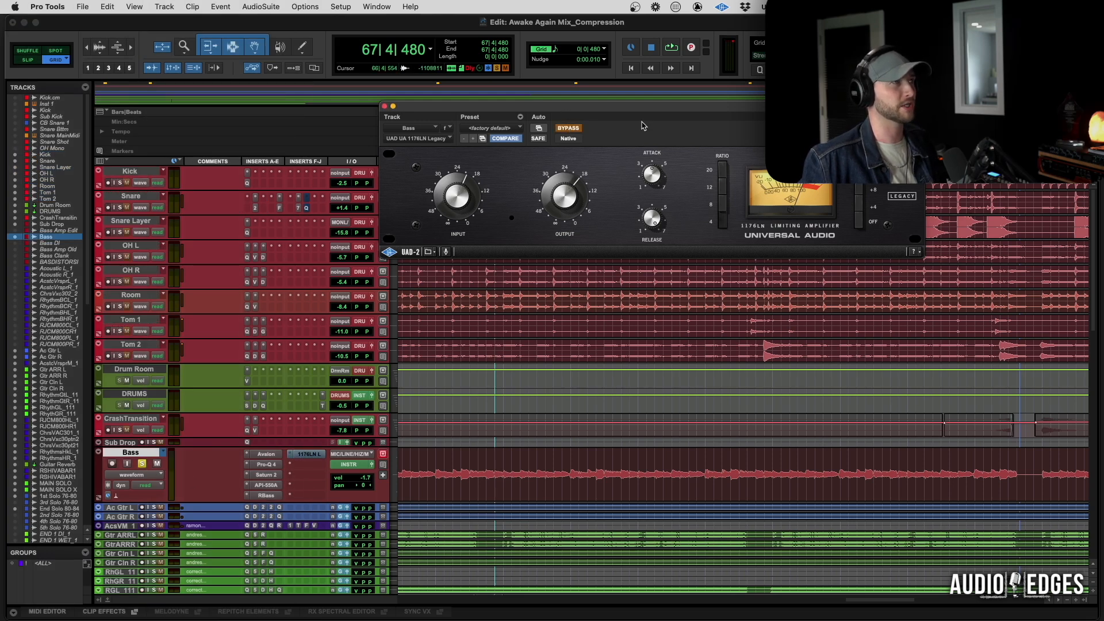
key("space")
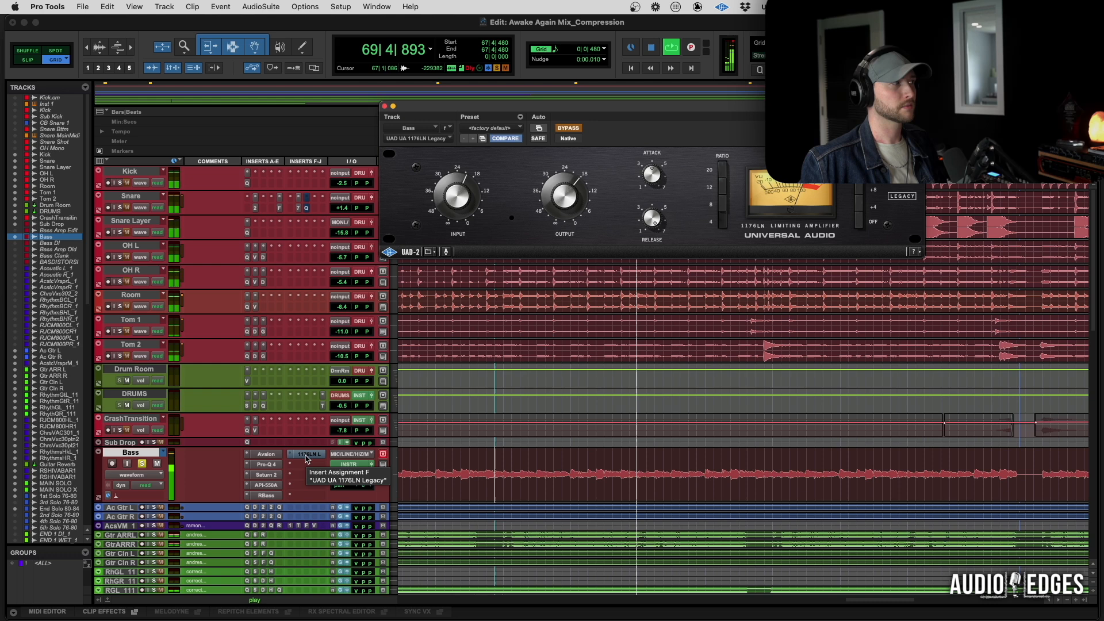
key("space")
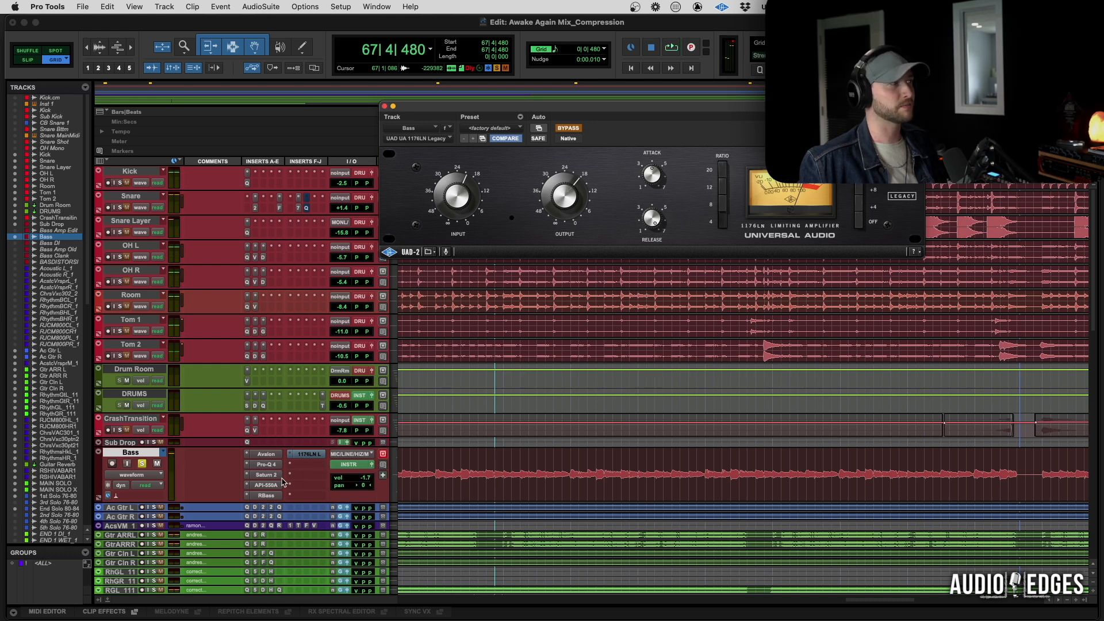
Reactivate the Bass's UA 1176LN, open its window, and play the soloed bass with compression engaged
left_click(267, 487)
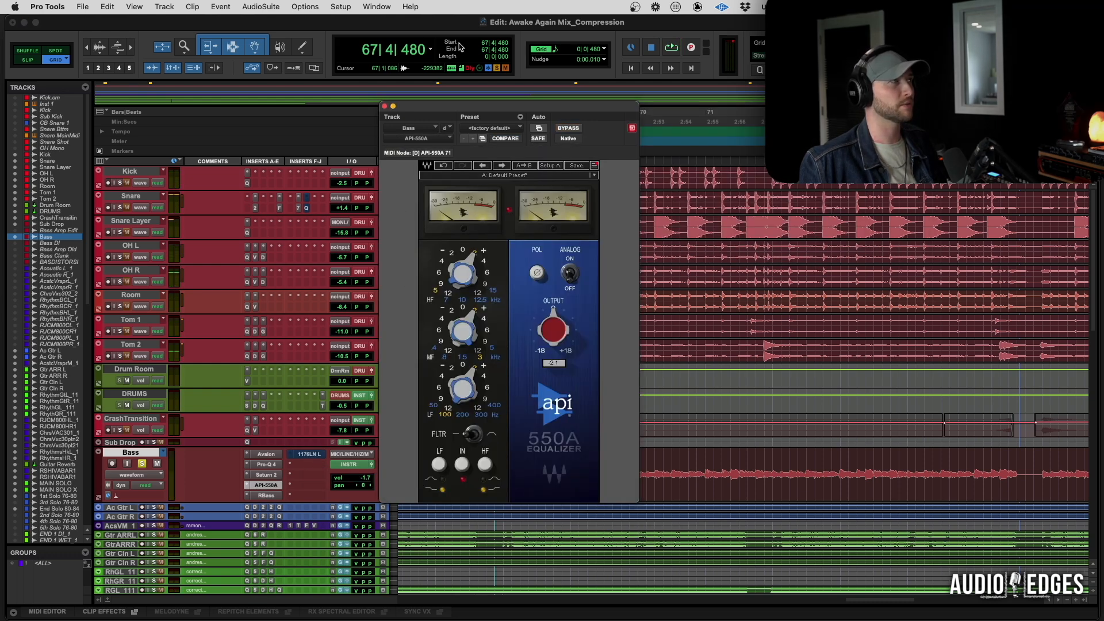
left_click(384, 107)
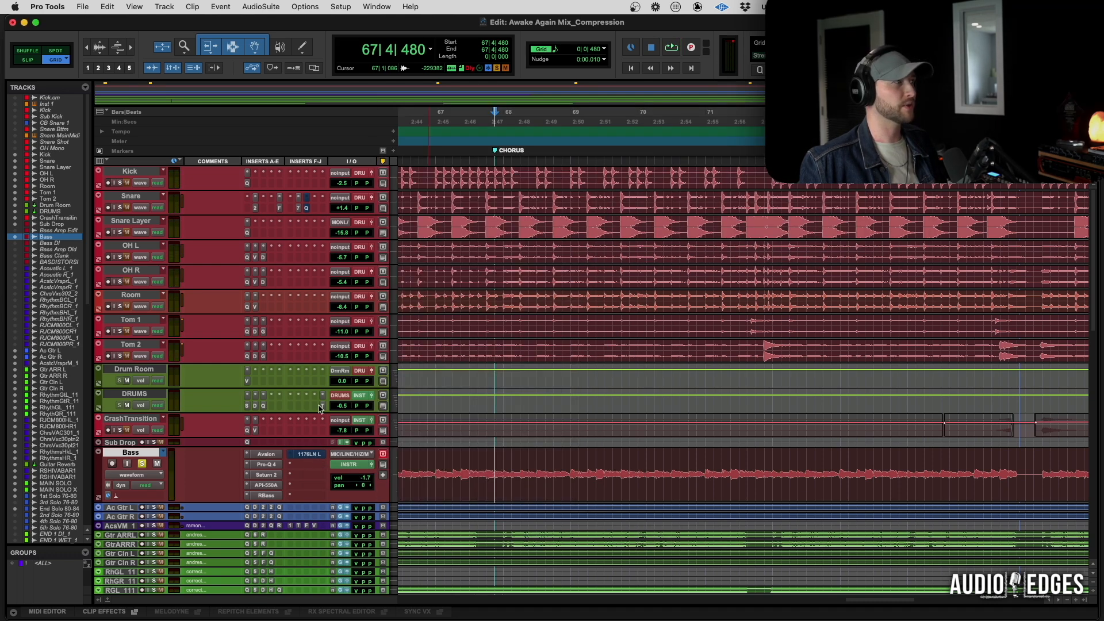
left_click(310, 457, "super")
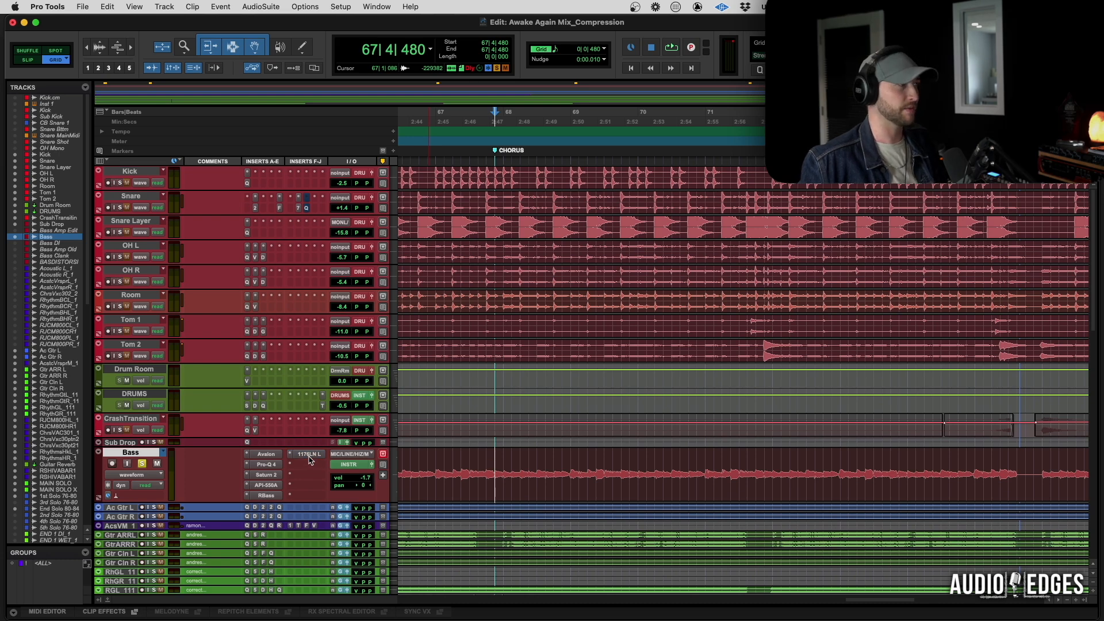
left_click(309, 456)
left_click_drag(743, 114, 709, 203)
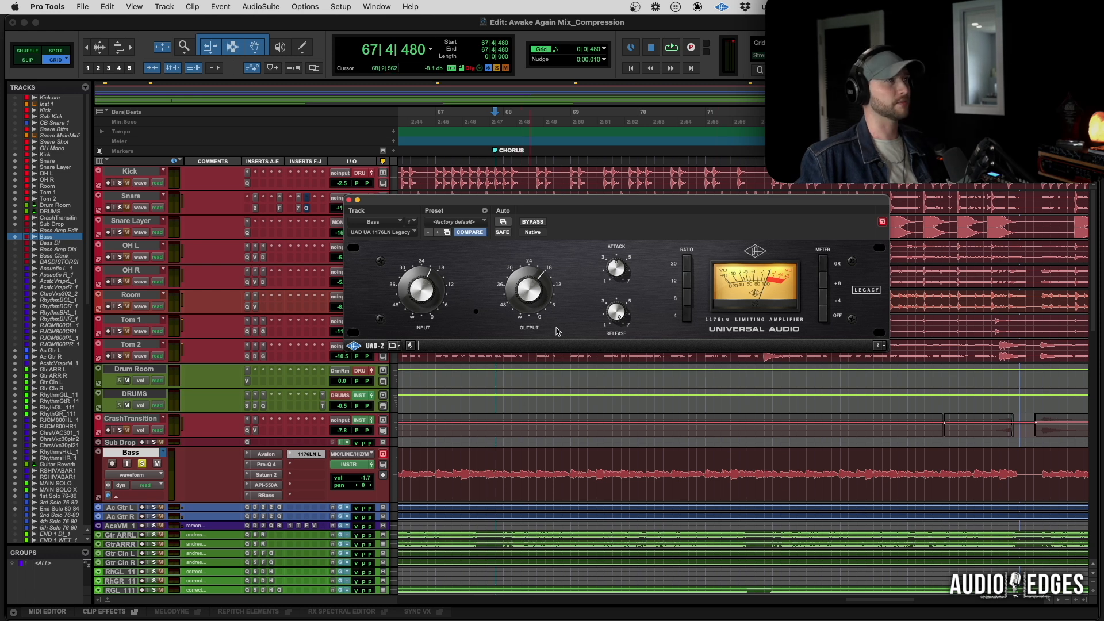
key("space")
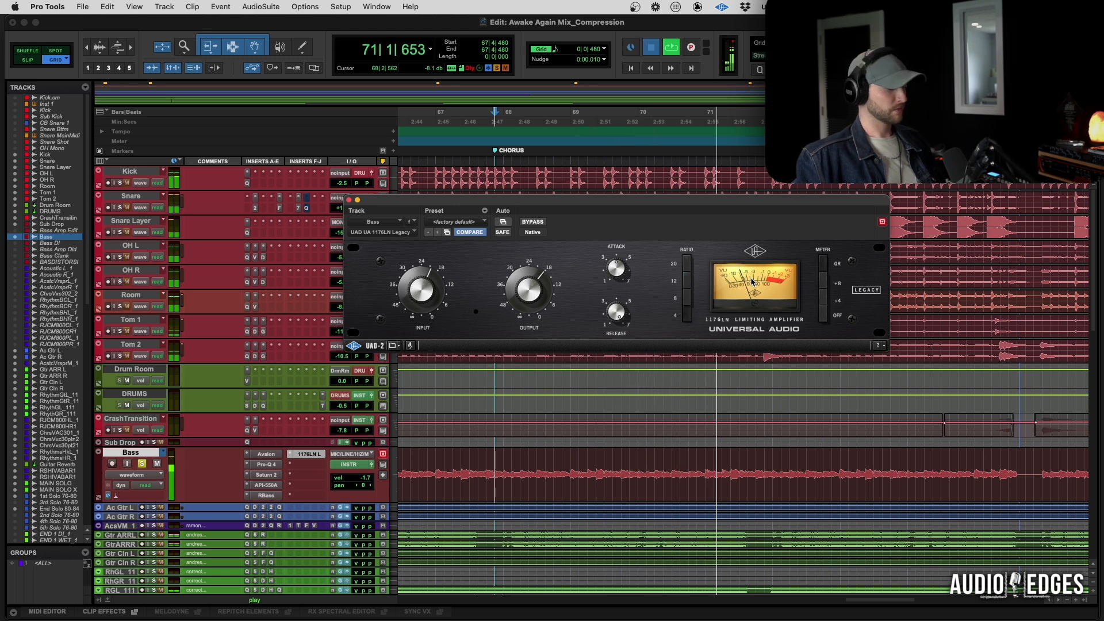
key("space")
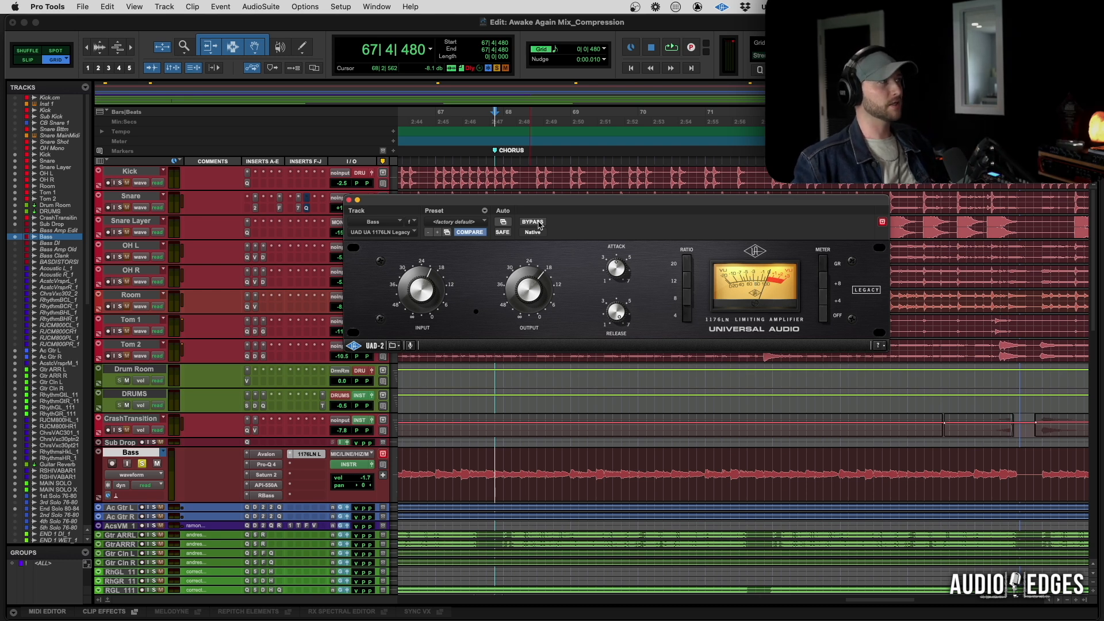
Play the soloed Bass again and bypass its UA 1176LN during playback to compare the sound
left_click(143, 464)
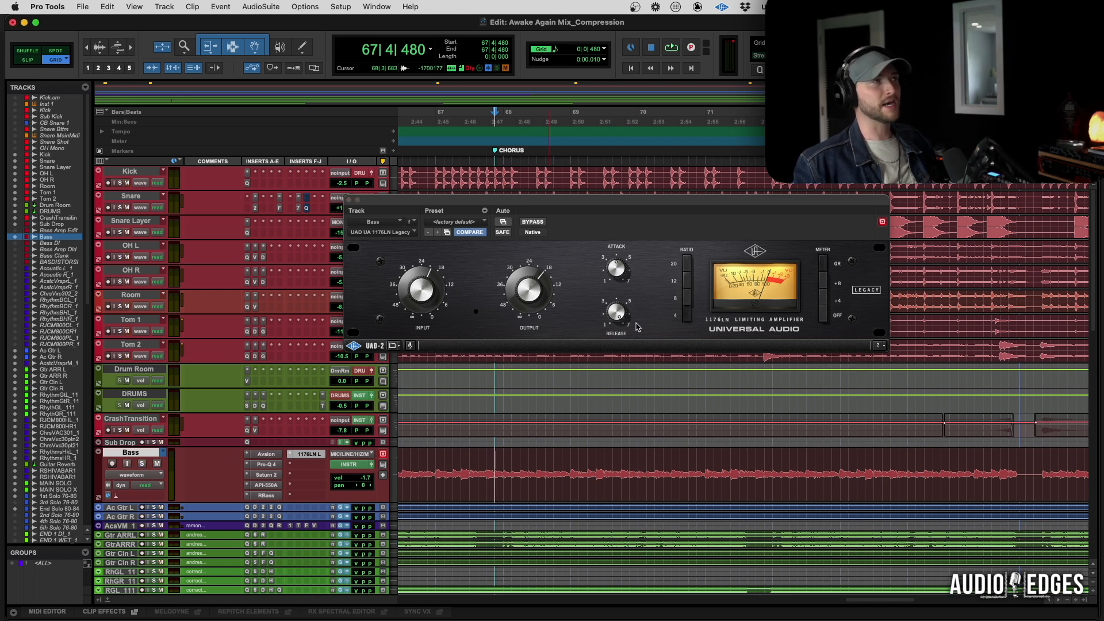
left_click_drag(561, 234, 554, 255)
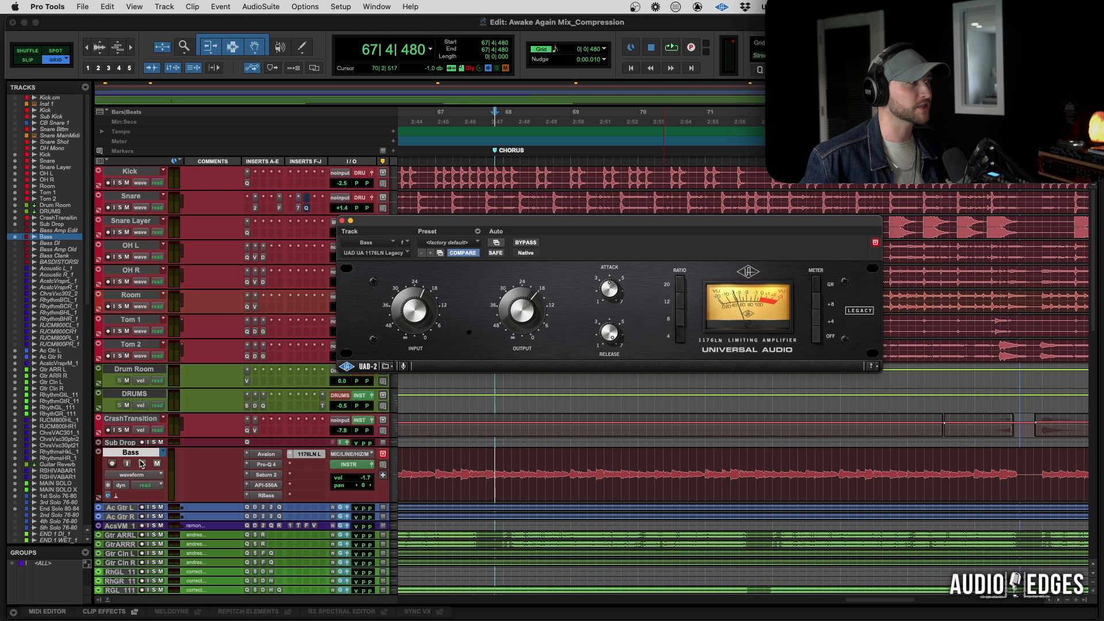
left_click(144, 465)
key("space")
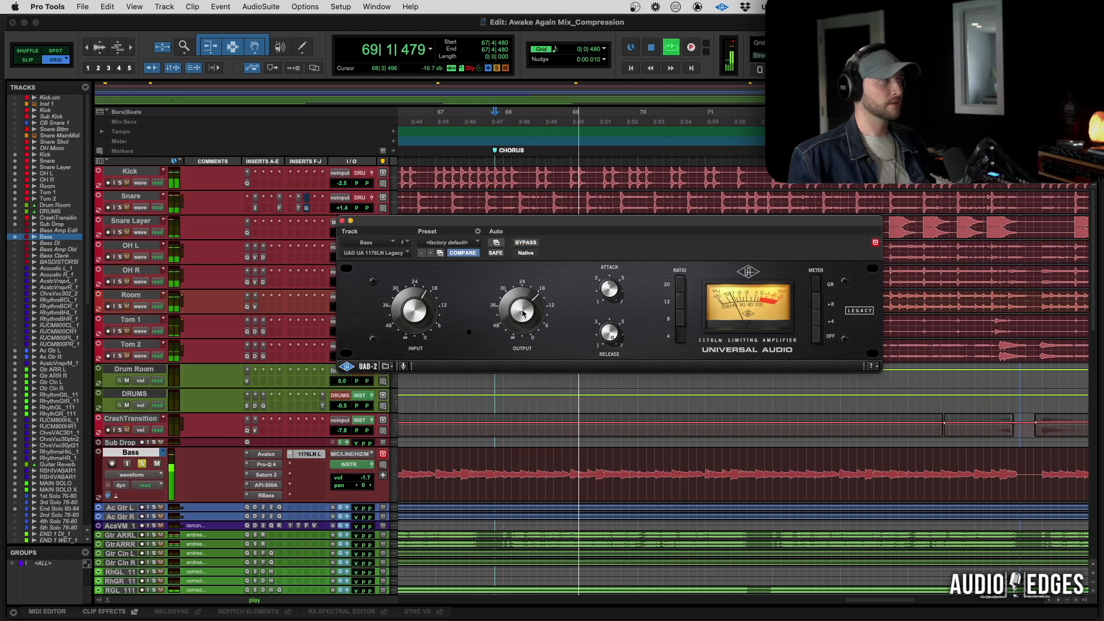
left_click(525, 243)
key("space")
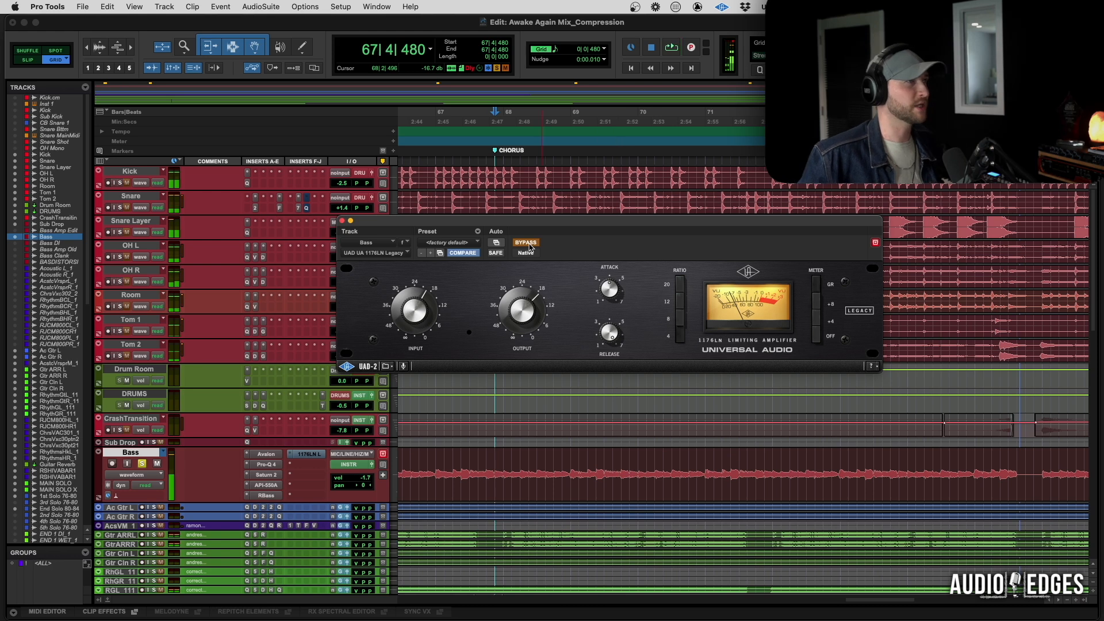
Unsolo the Bass, toggle its UA 1176LN bypass repeatedly during full-mix playback, and close the compressor with it active
left_click(142, 464)
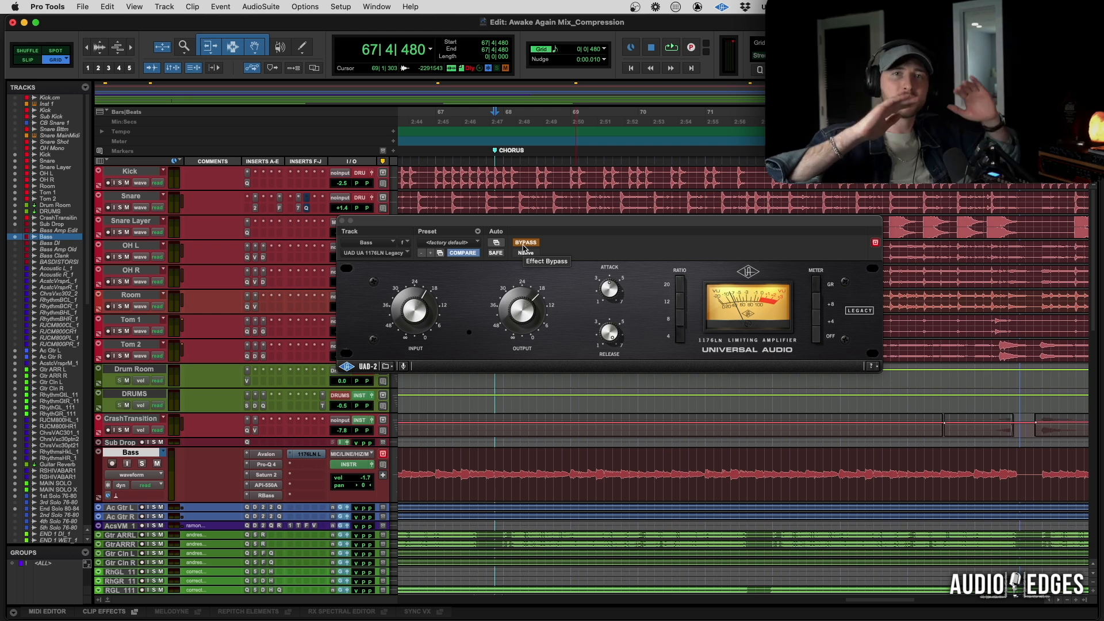
key("space")
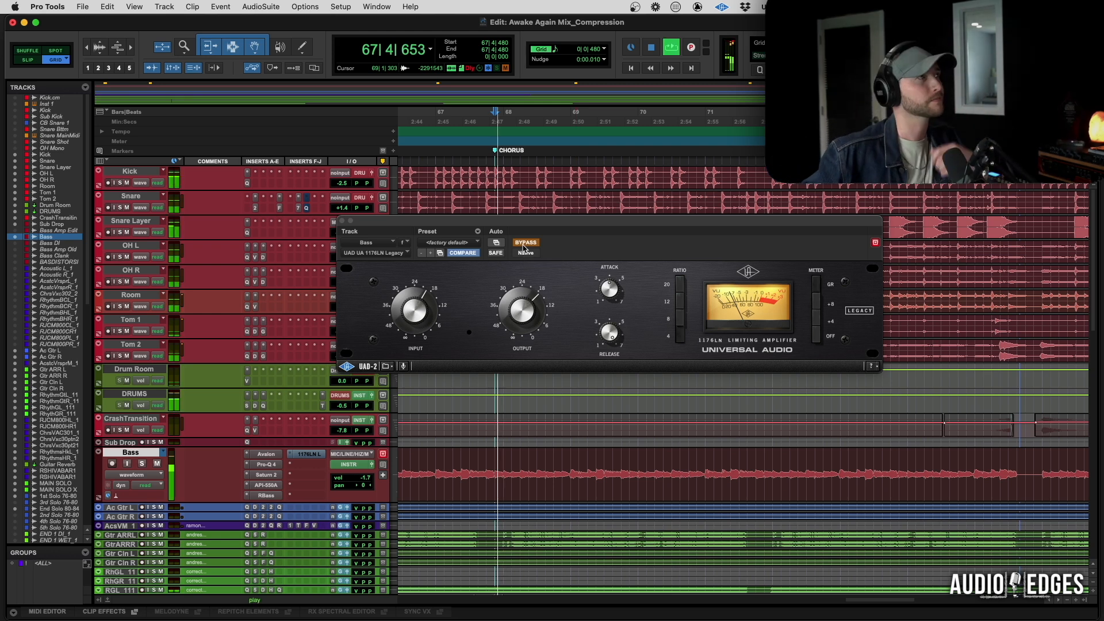
left_click(525, 242)
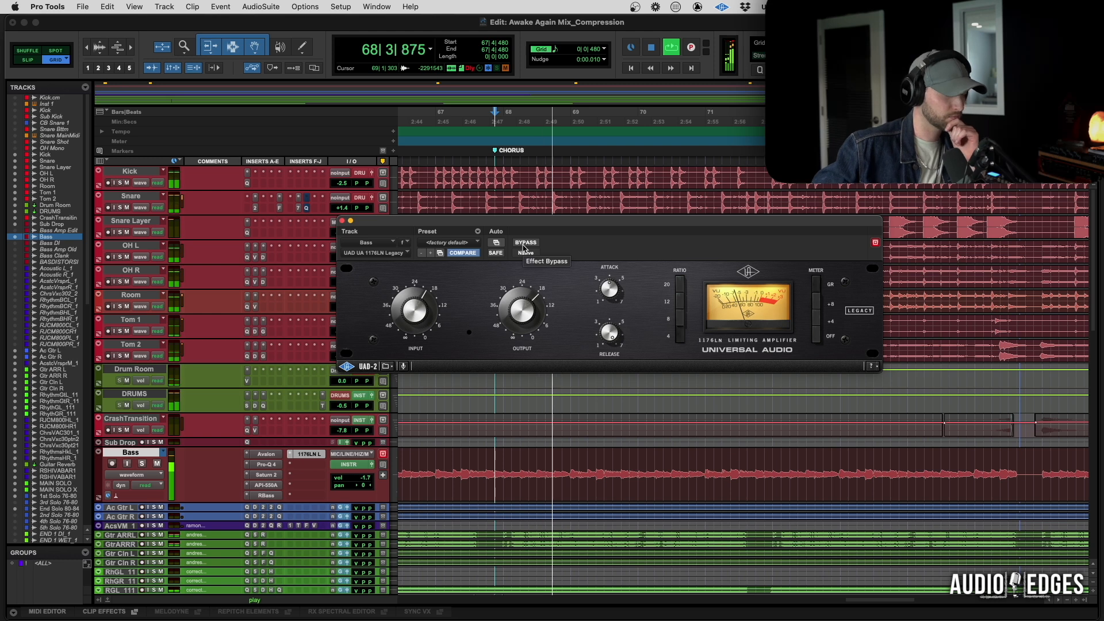
left_click(524, 245)
left_click(524, 244)
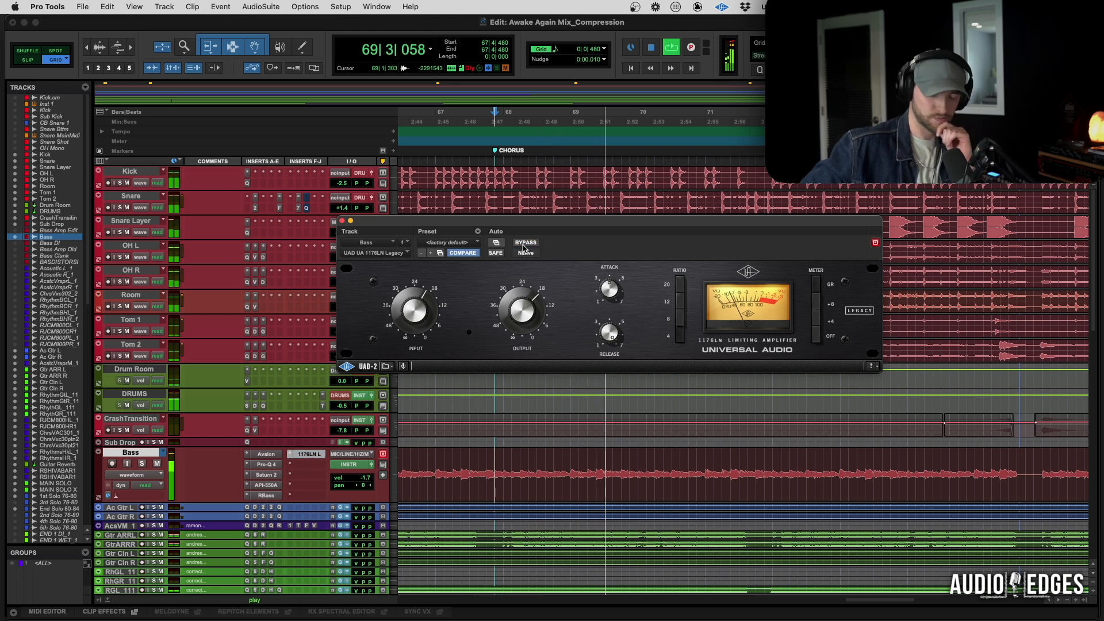
left_click(524, 244)
left_click(524, 244)
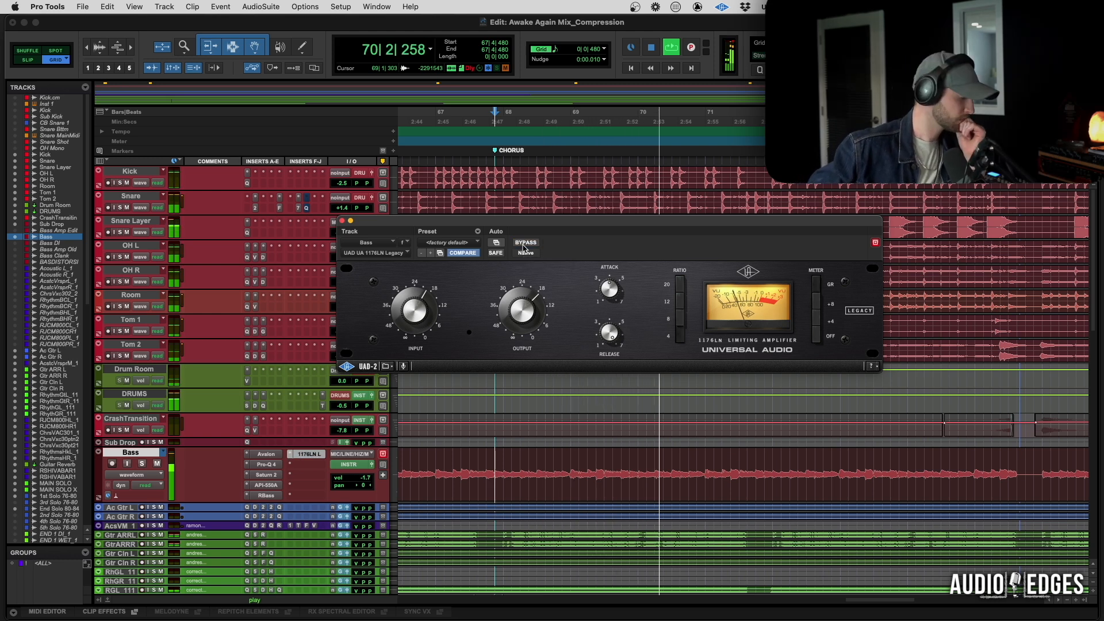
left_click(524, 244)
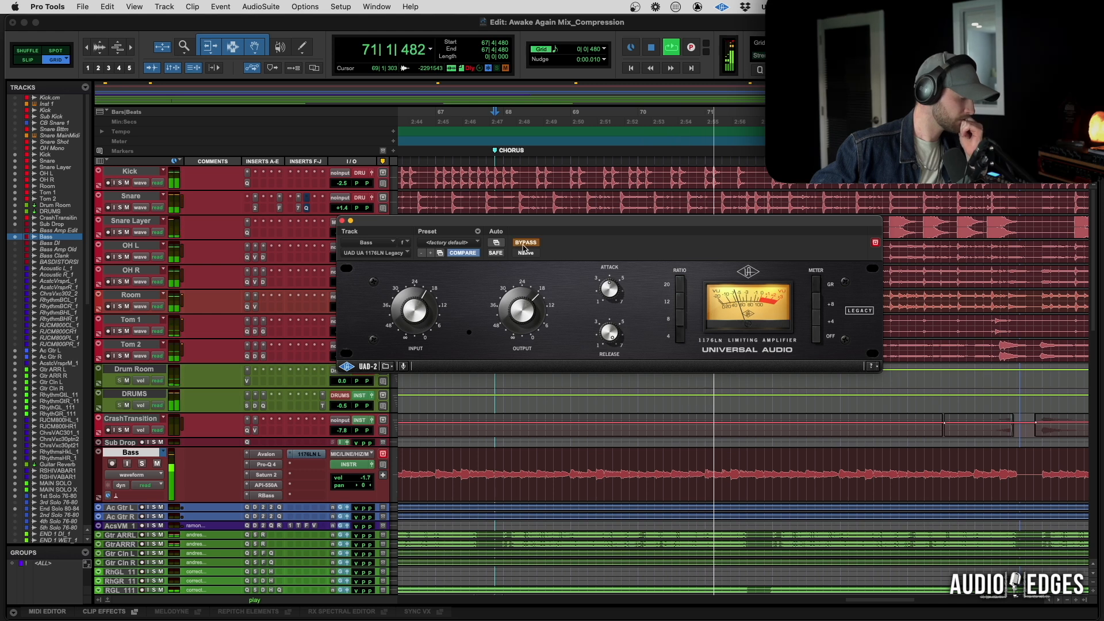
left_click(525, 244)
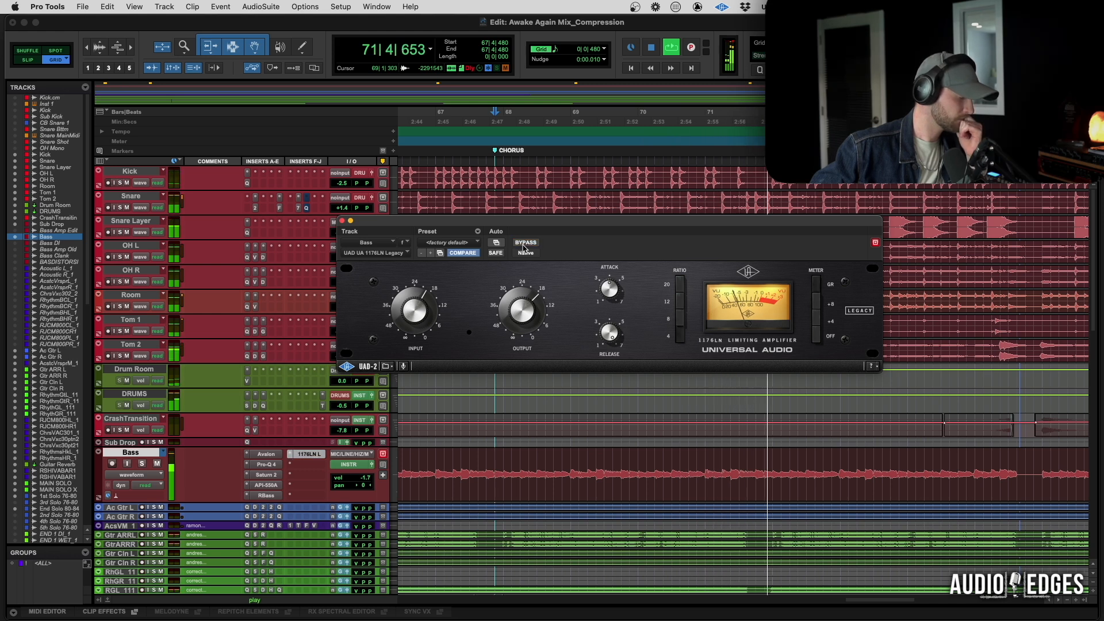
left_click(525, 245)
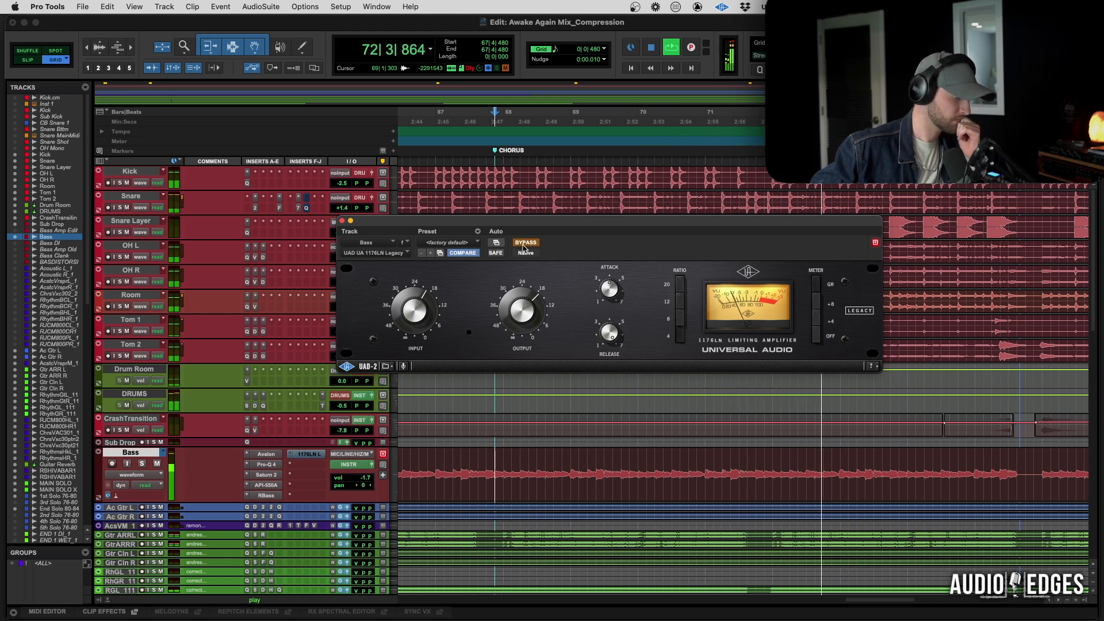
left_click(524, 243)
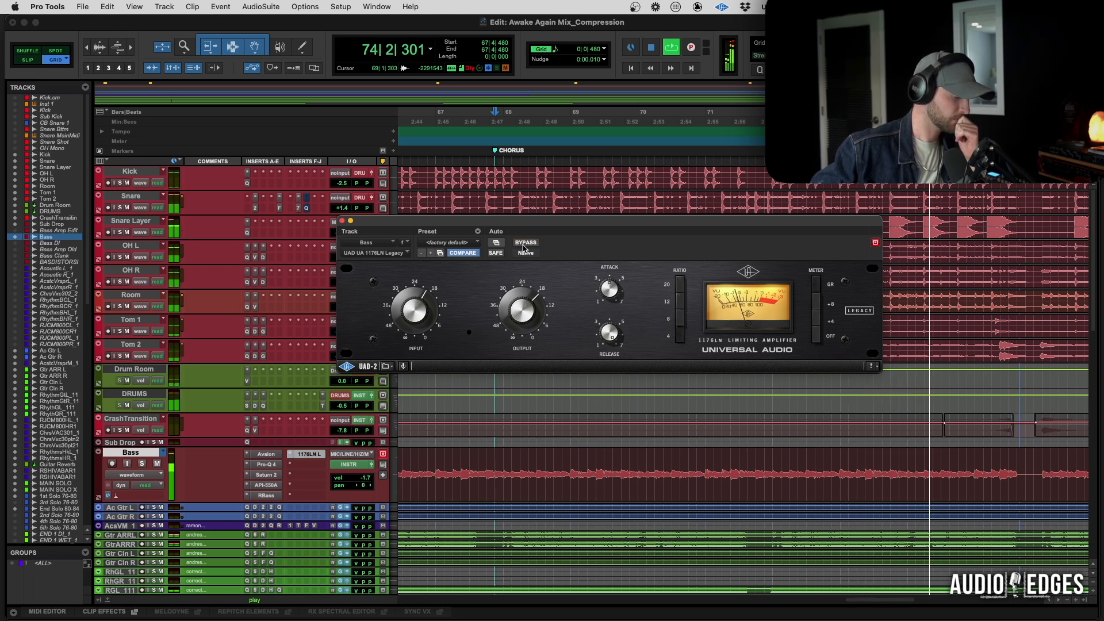
left_click(524, 244)
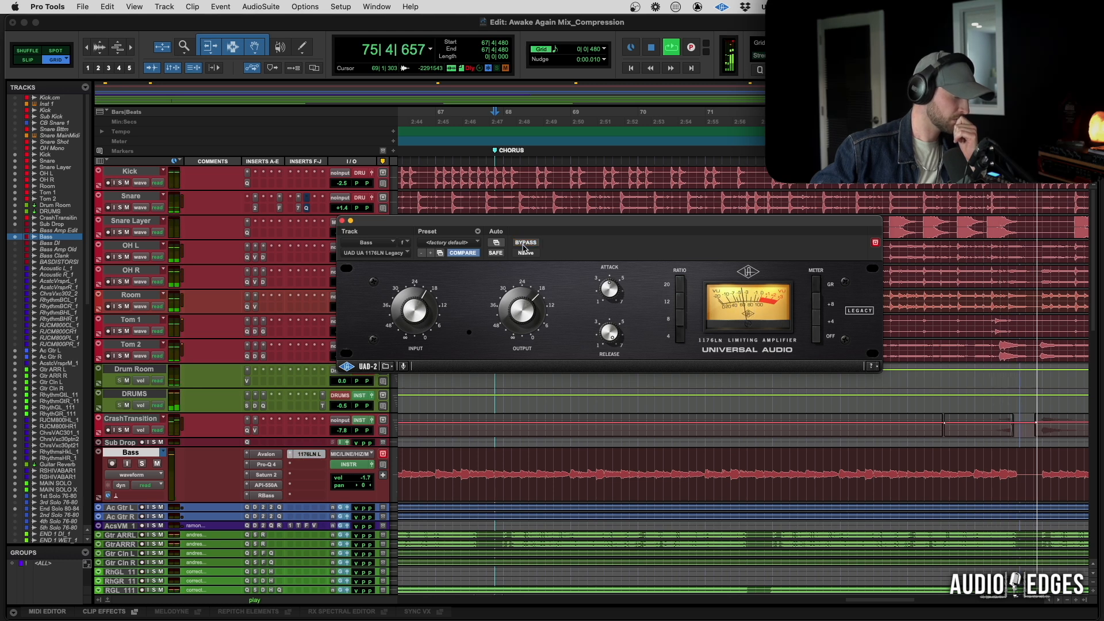
left_click(524, 244)
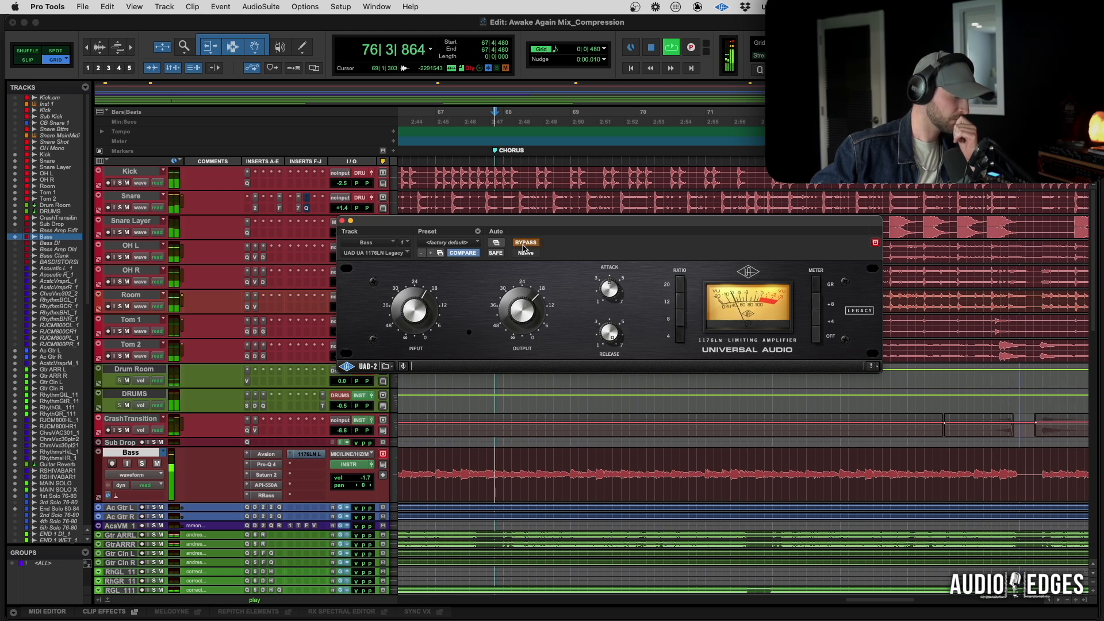
left_click(524, 244)
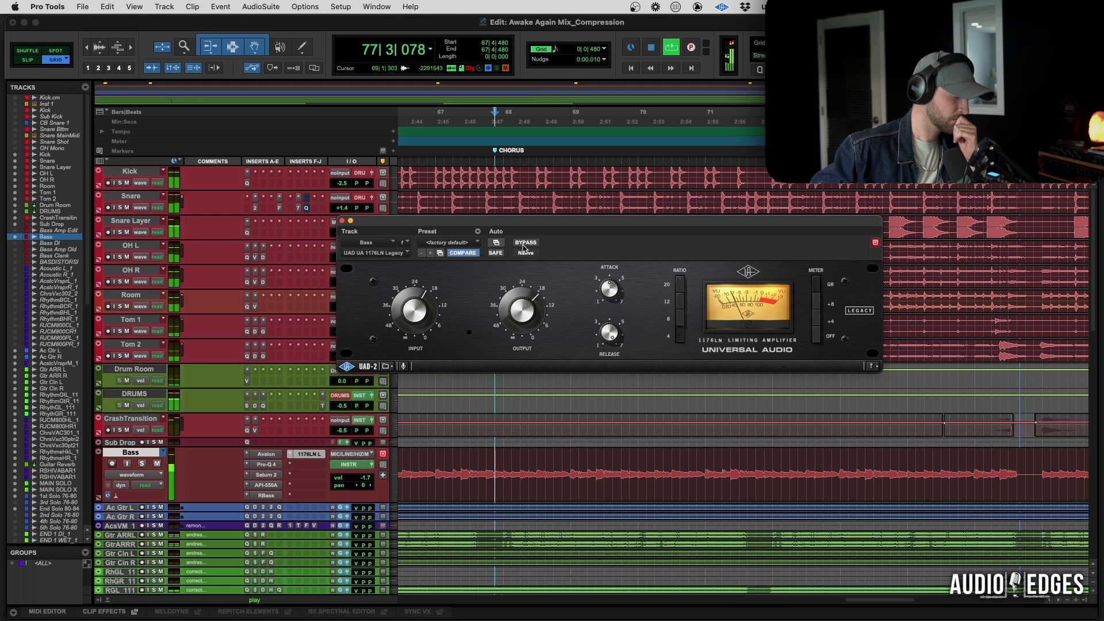
left_click(524, 244)
left_click(524, 244)
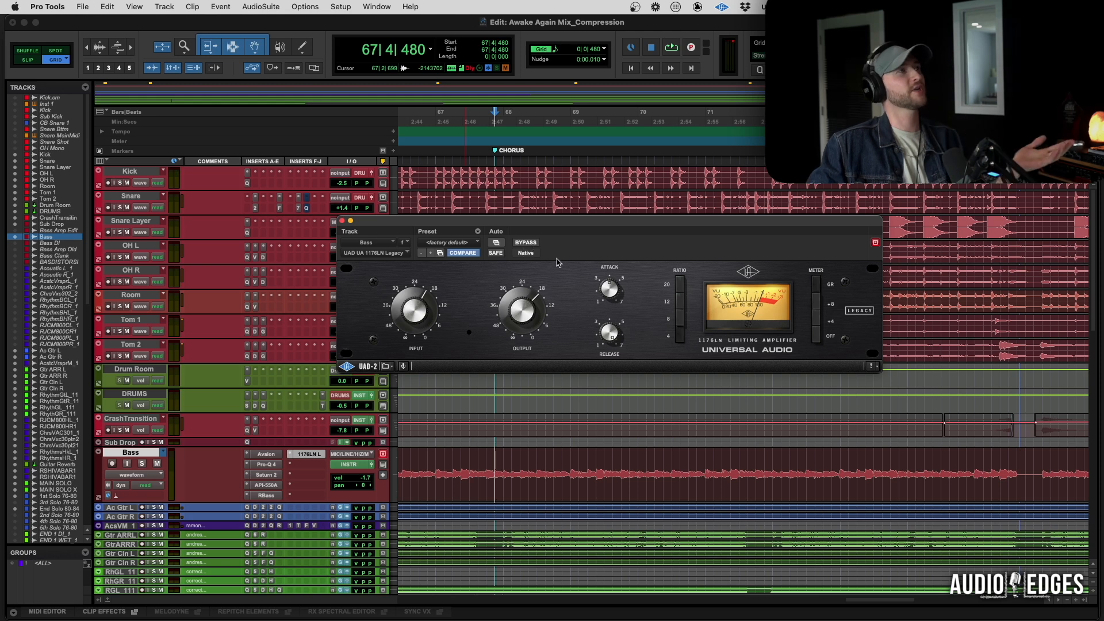
left_click(344, 221)
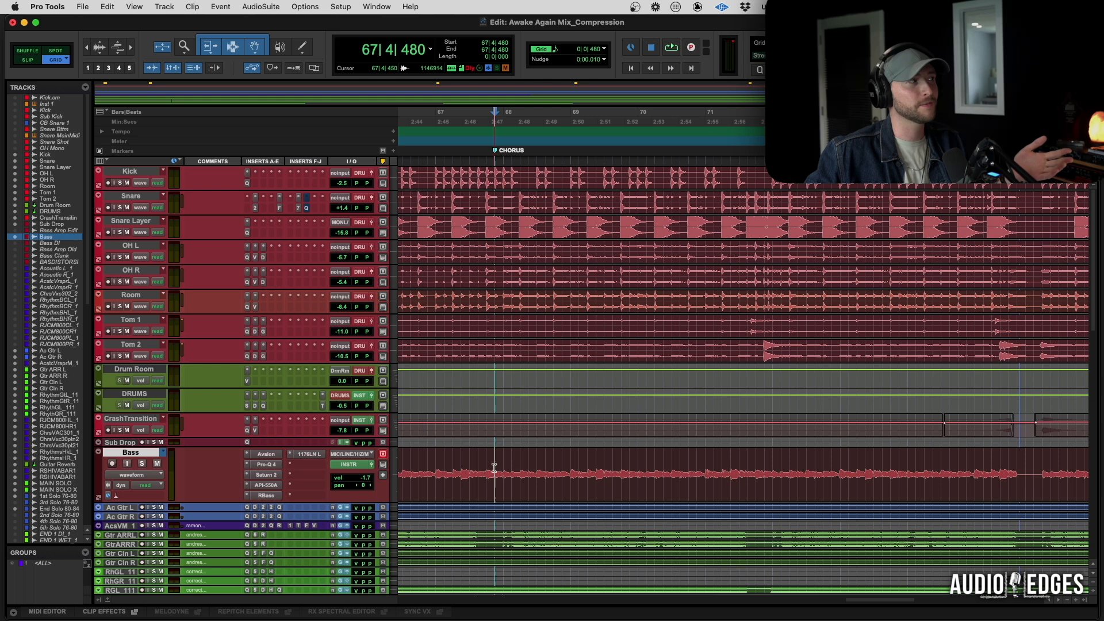
Place the edit cursor on the LV track at 67|4|000, and enlarge the LV and LV X tracks to show all their inserts
scroll(494, 468, "down", 2)
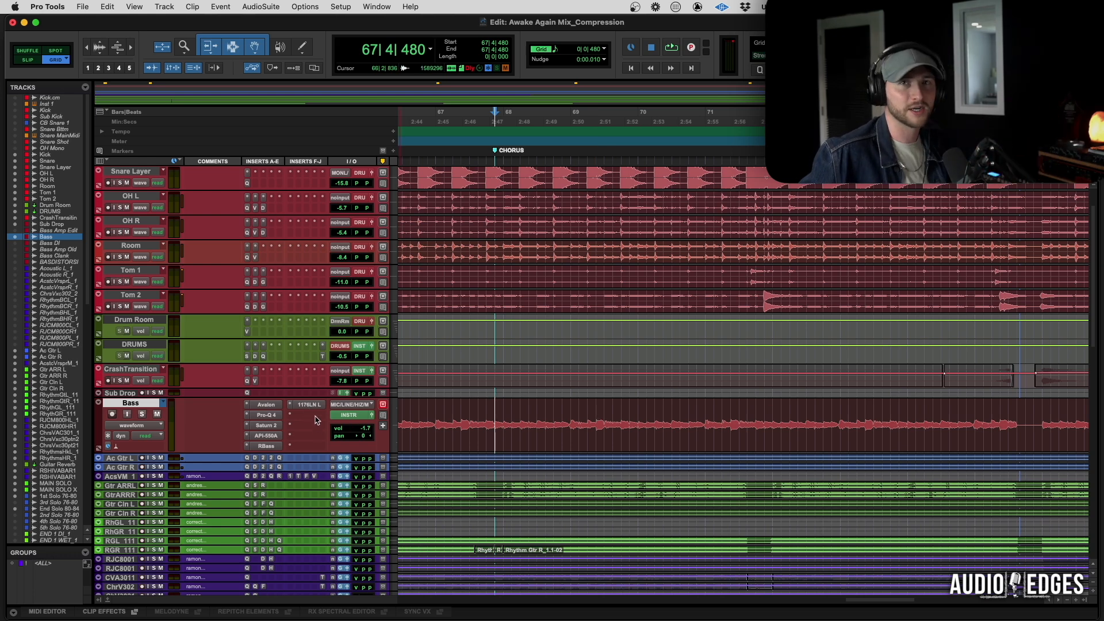
scroll(504, 426, "down", 5)
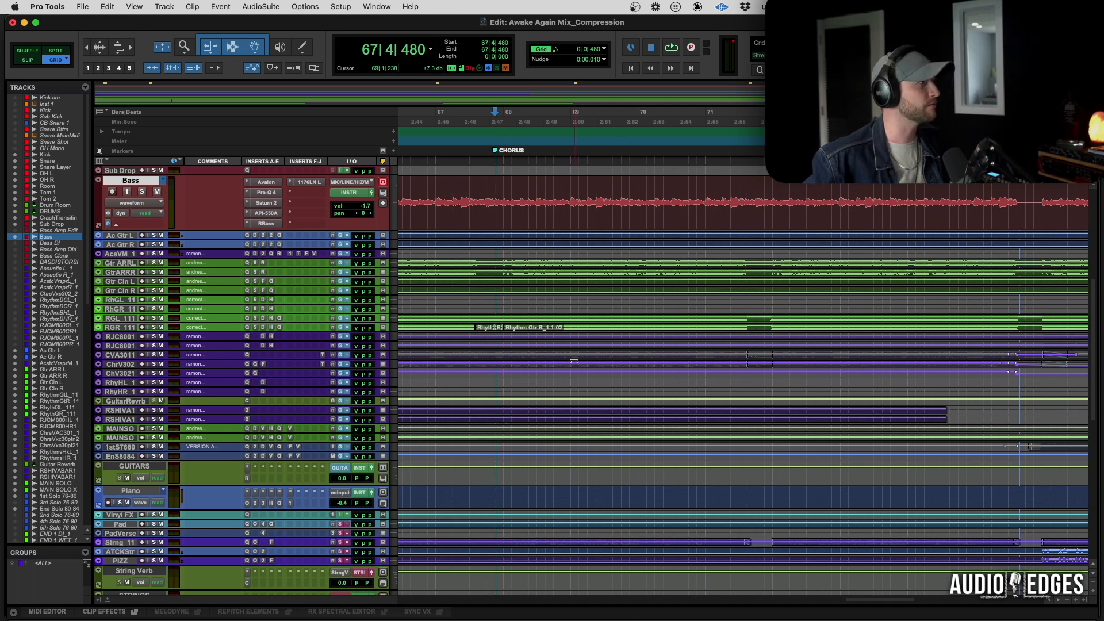
scroll(483, 415, "down", 5)
left_click(489, 417)
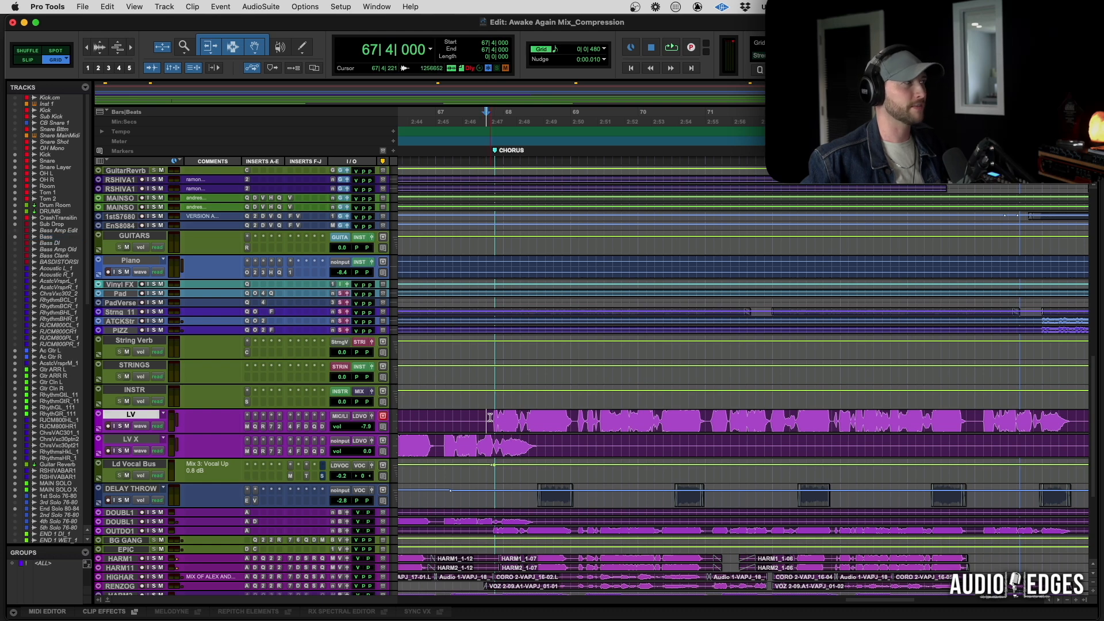
key("ctrl+Up")
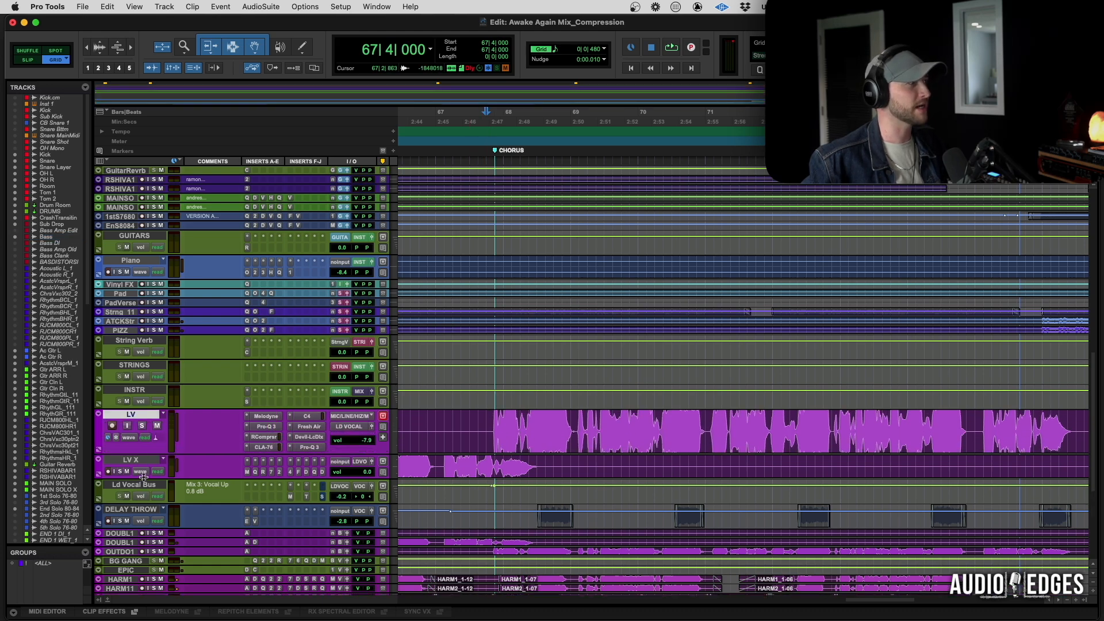
key("ctrl+Up")
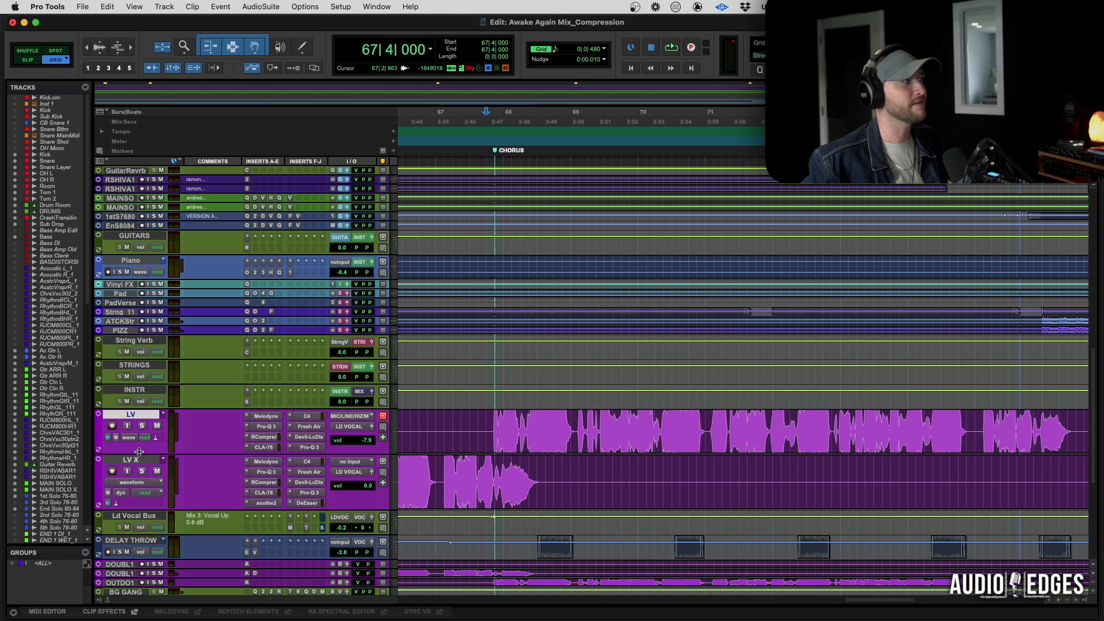
key("ctrl+Up")
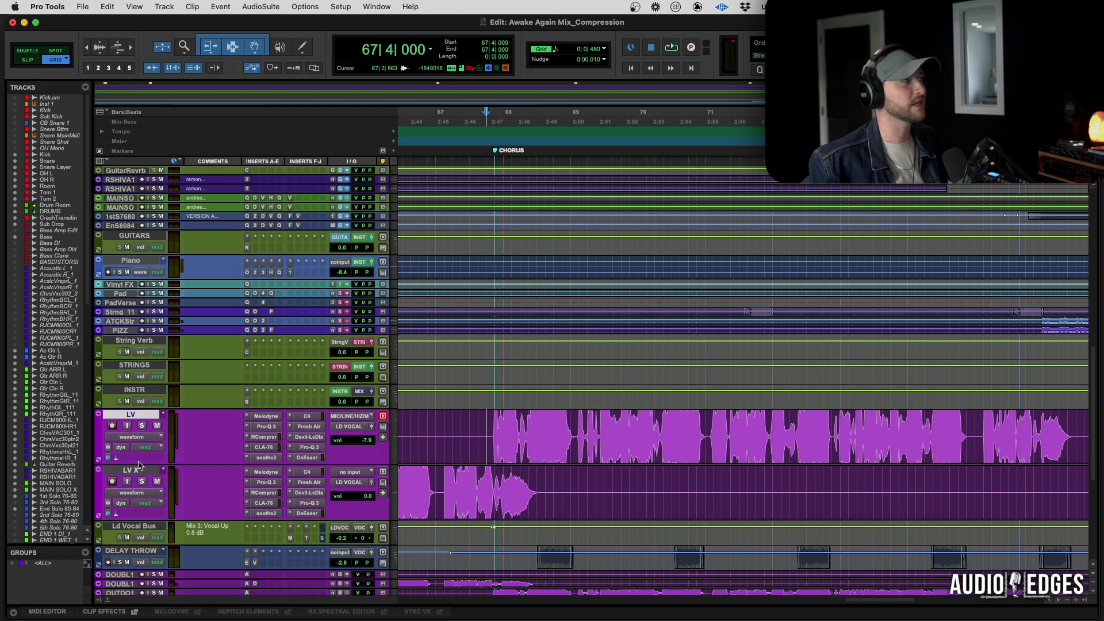
Solo the LV track and play it from 67|4|480 with its compressors active
left_click(494, 424)
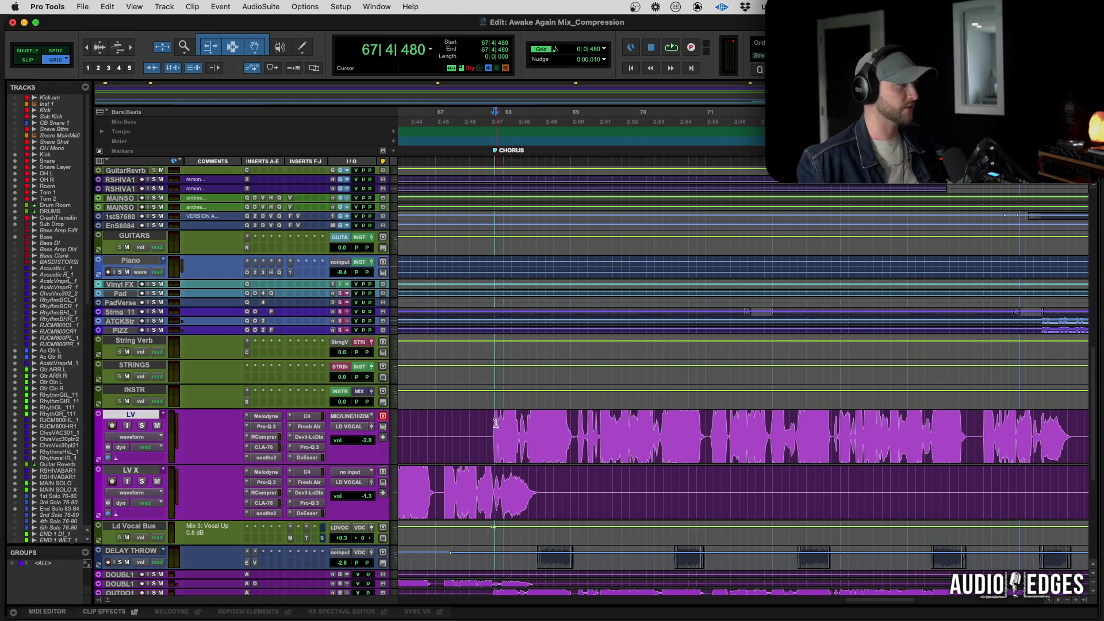
left_click(142, 426)
key("space")
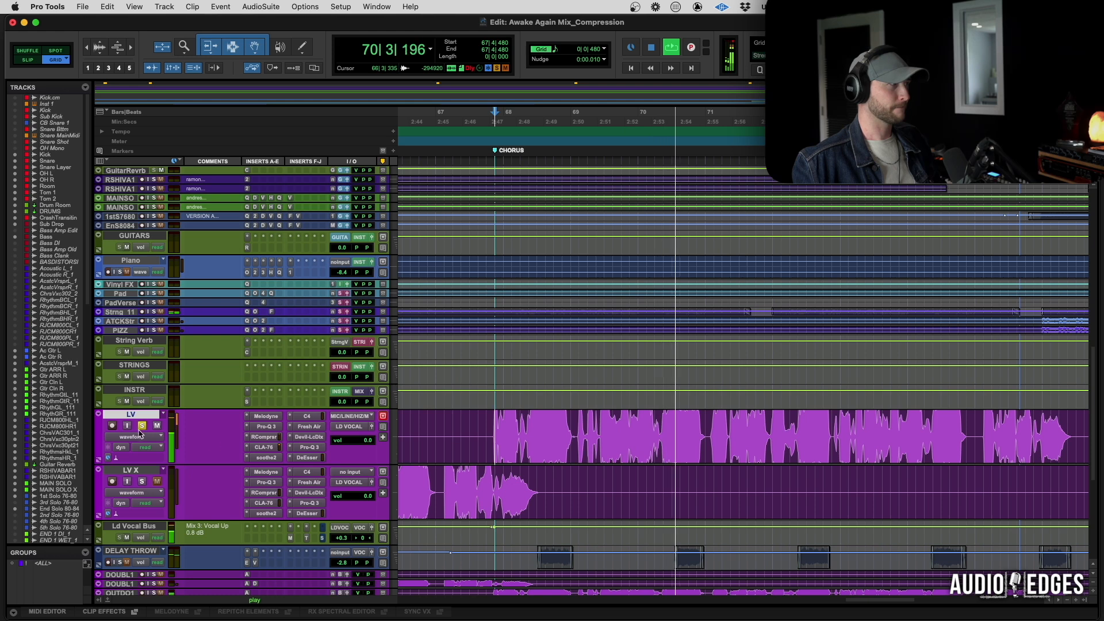
key("space")
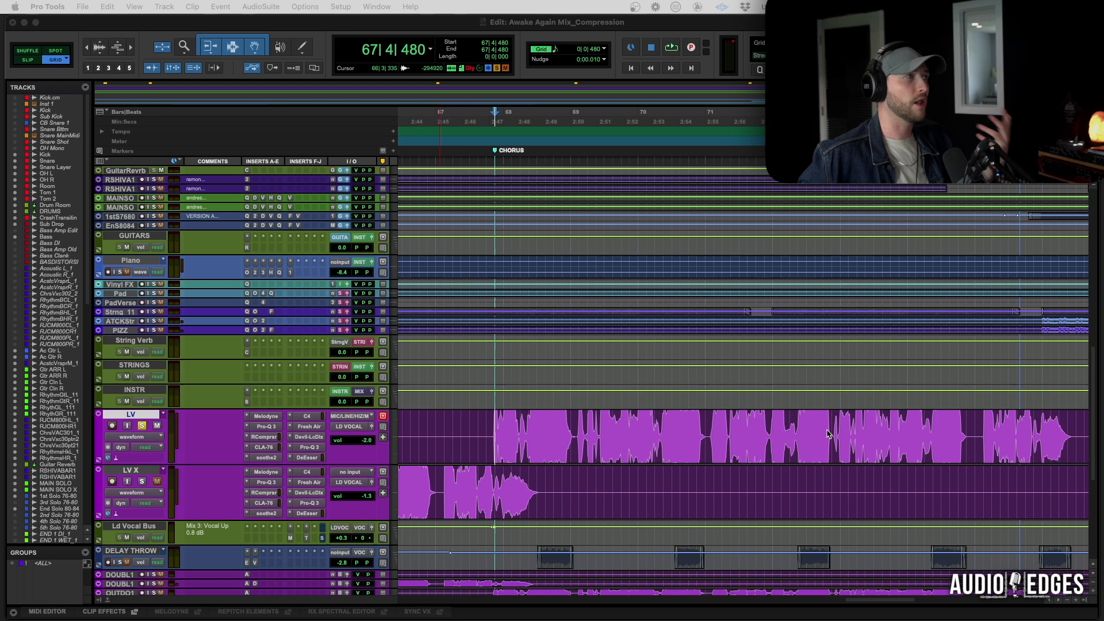
Play the unsoloed LV in the full mix, bypass its RCompressor, CLA-76 and C4, and play the mix again to compare
key("space")
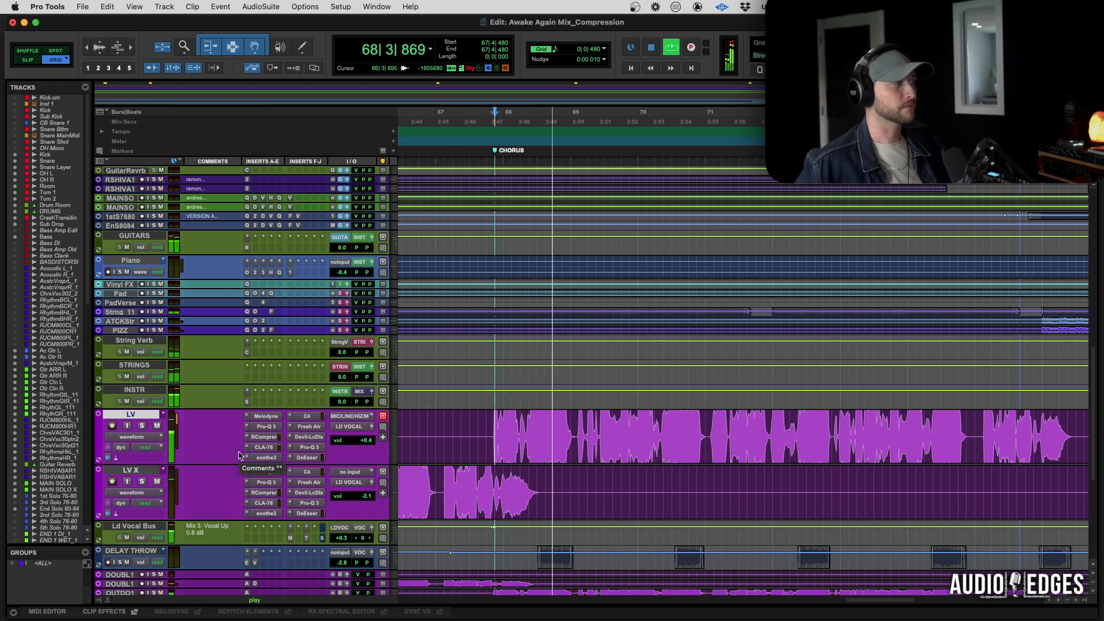
key("space")
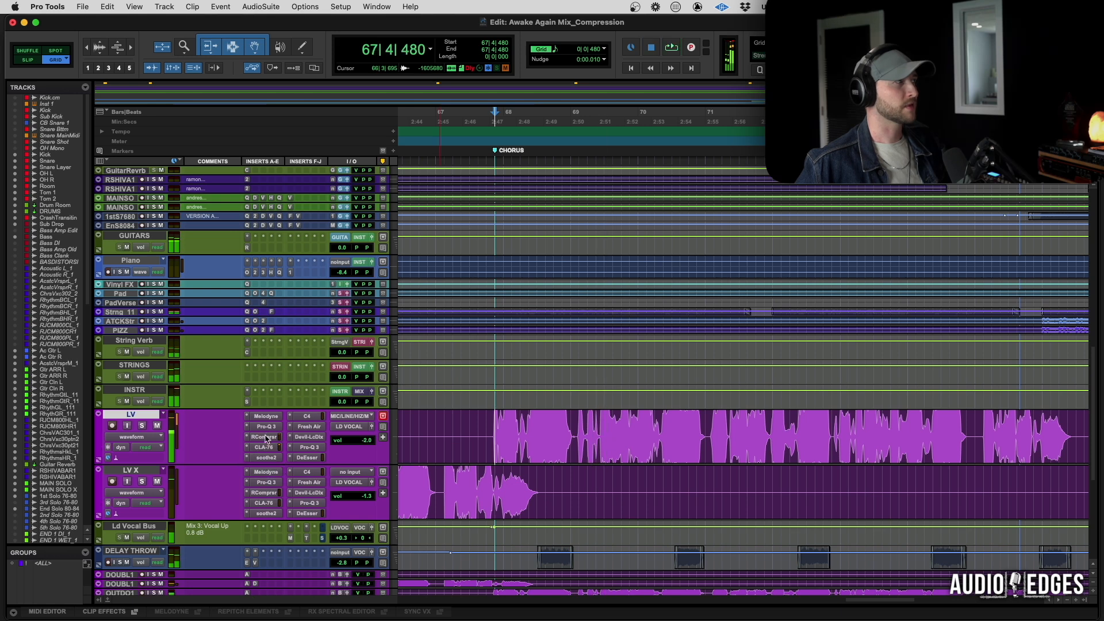
left_click(267, 438, "super")
left_click(266, 448, "super")
left_click(318, 417, "super")
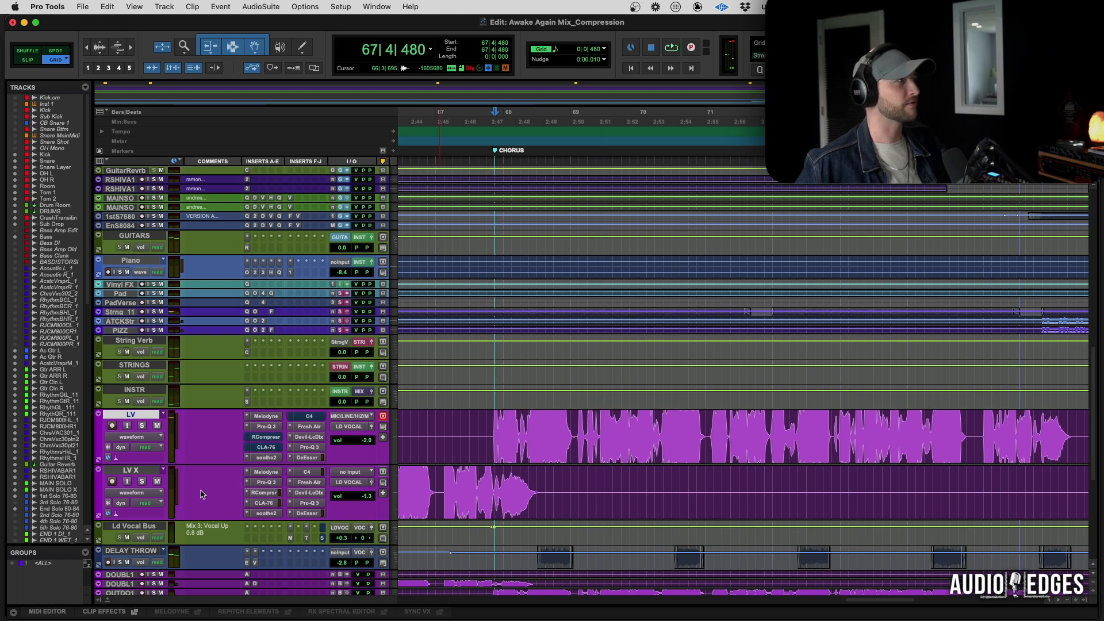
key("space")
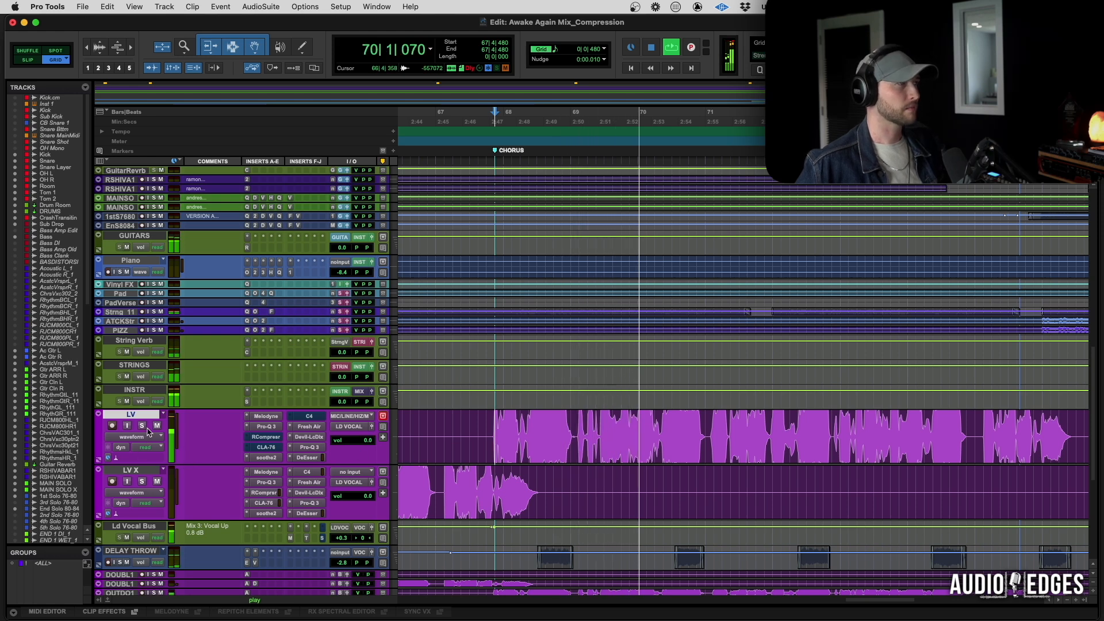
key("space")
Place the edit cursor on the LV track at 70|1|000 and reduce the audio waveform height by four zoom steps
left_click(641, 432)
key("super+alt+[")
key("super+alt+[")
key("super+alt+[")
key("super+alt+[")
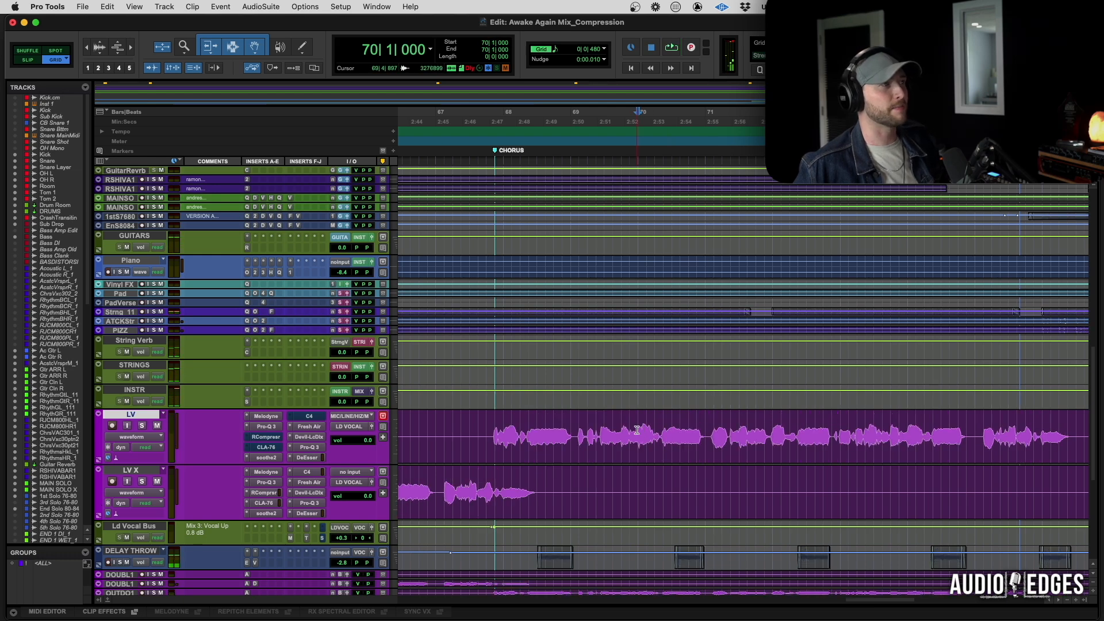
Select the LV vocal from 70|1|000 to 71|1|000 and play the passage soloed with the compressors bypassed
left_click_drag(639, 431, 709, 435)
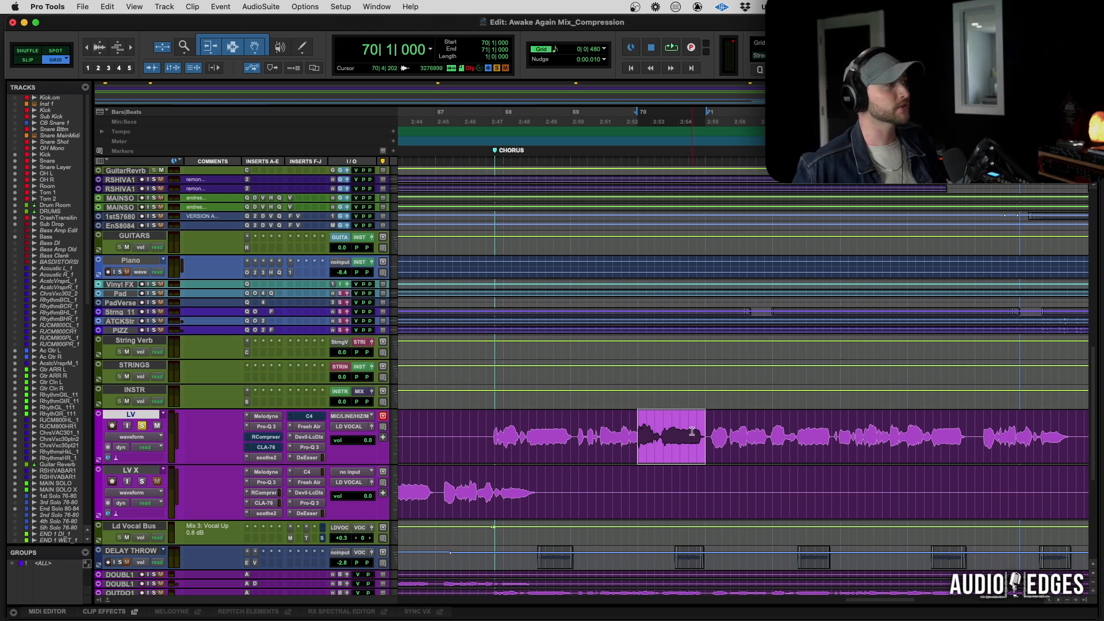
key("space")
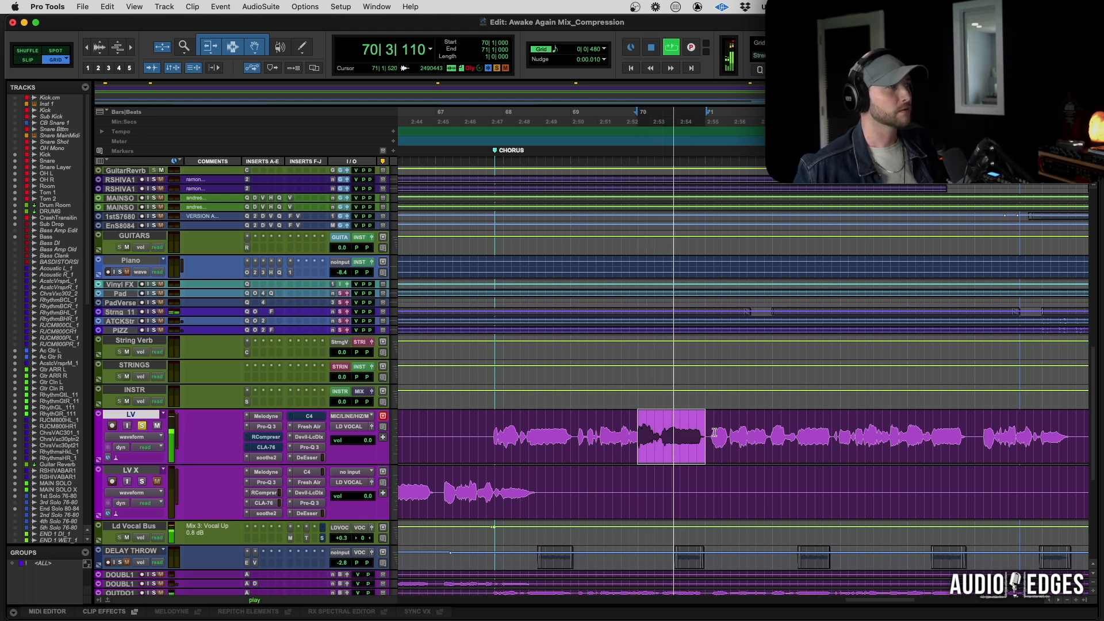
key("space")
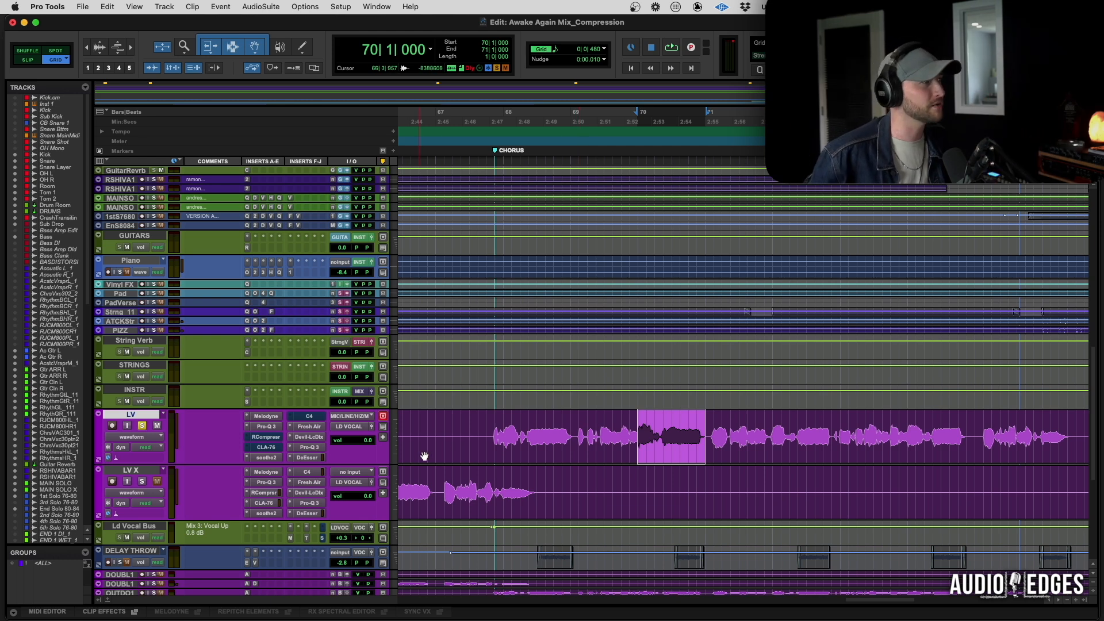
Play the soloed, uncompressed LV from 67|4|000
left_click(484, 429)
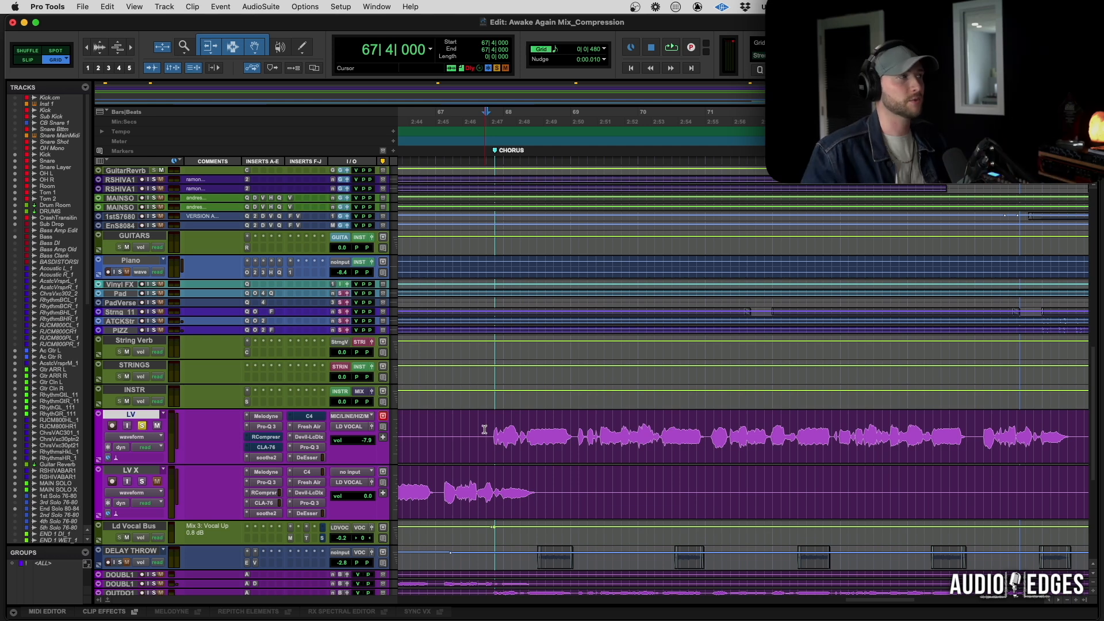
key("space")
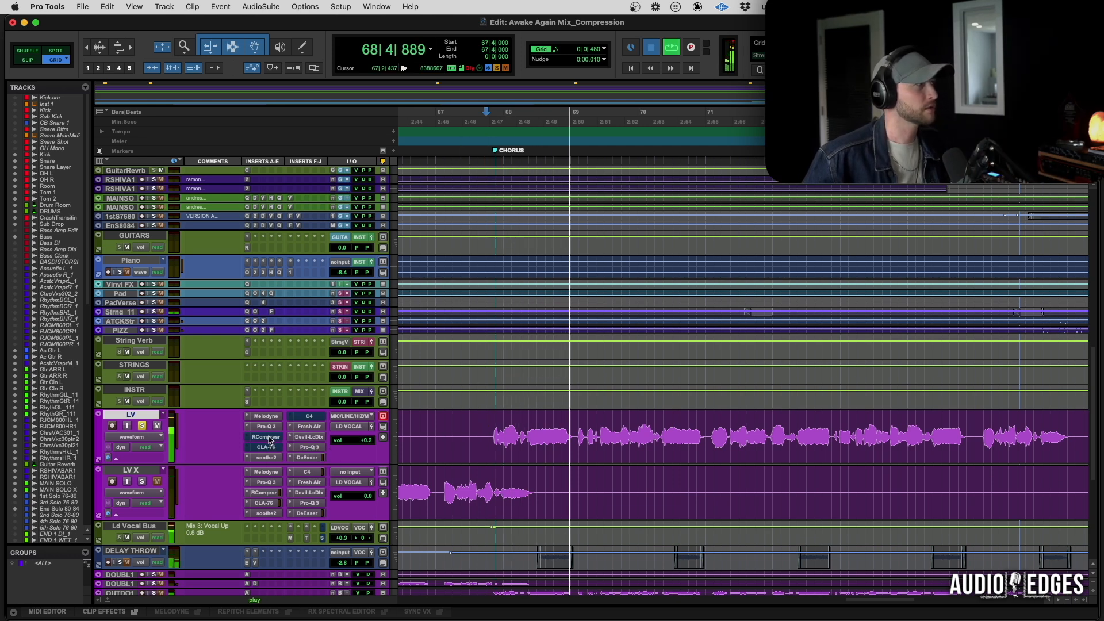
key("space")
Reactivate the LV's RCompressor, open its window clear of the vocal waveform, play the soloed vocal through it, and close the window
left_click(266, 437)
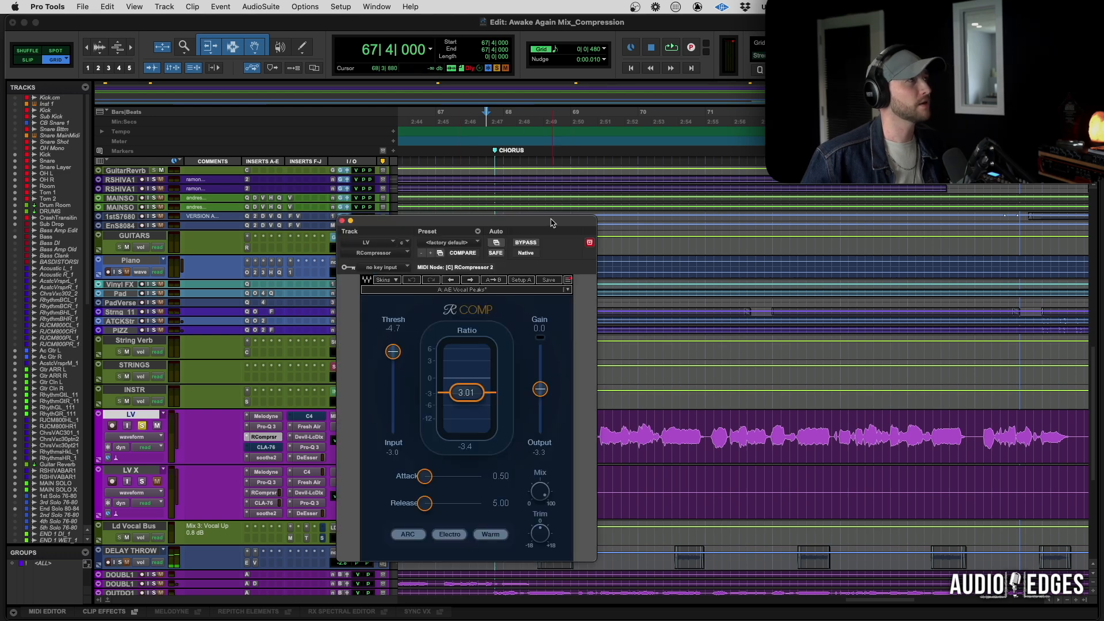
left_click_drag(551, 223, 833, 89)
scroll(607, 463, "up", 2)
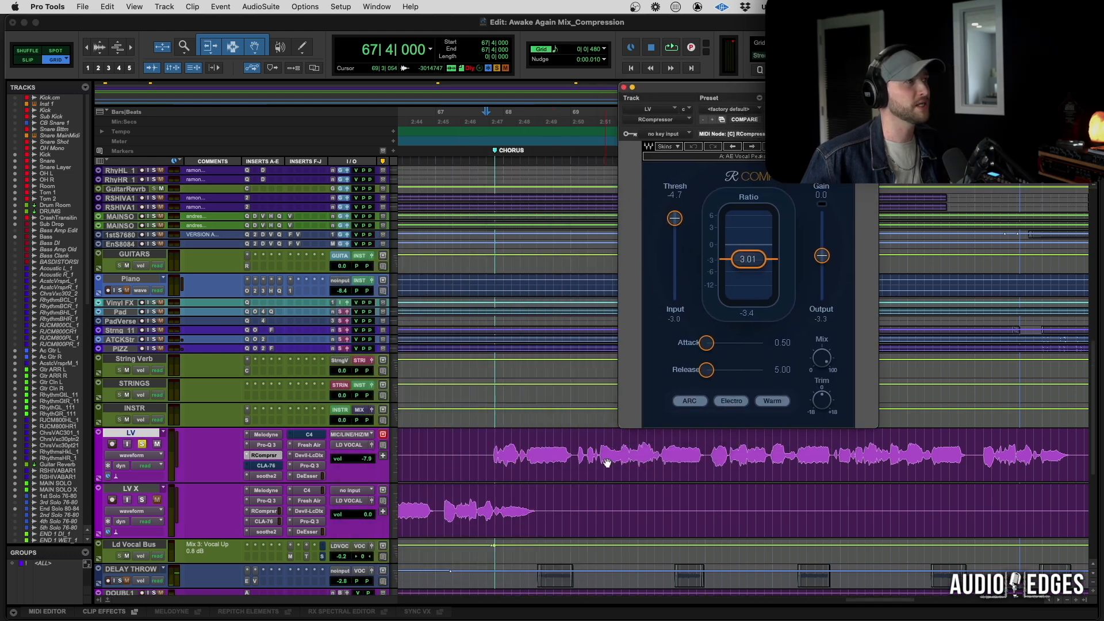
key("space")
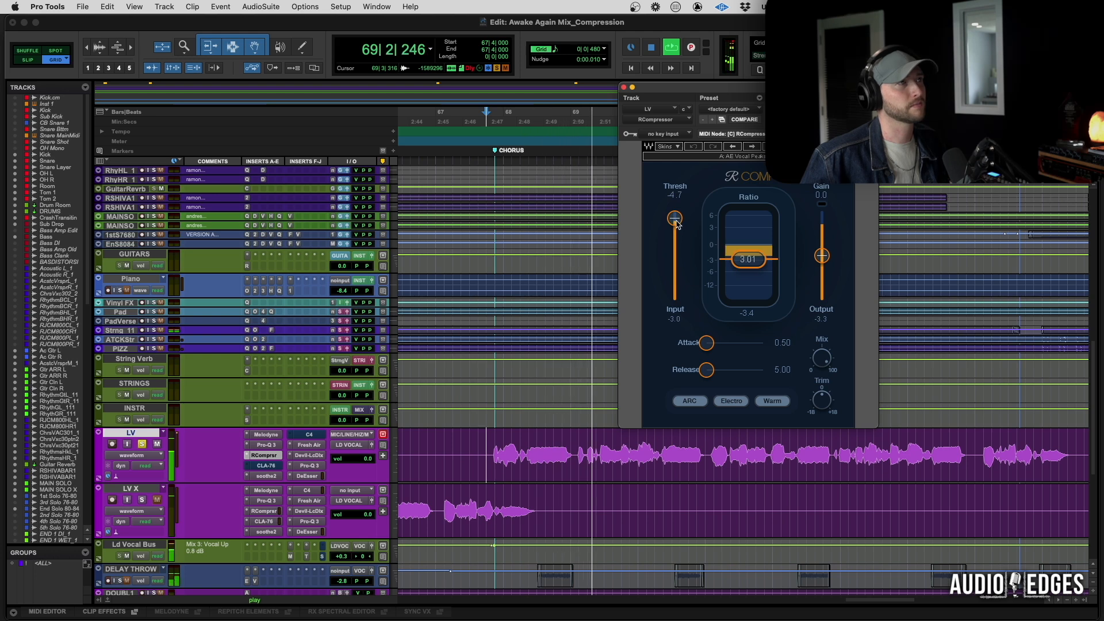
key("space")
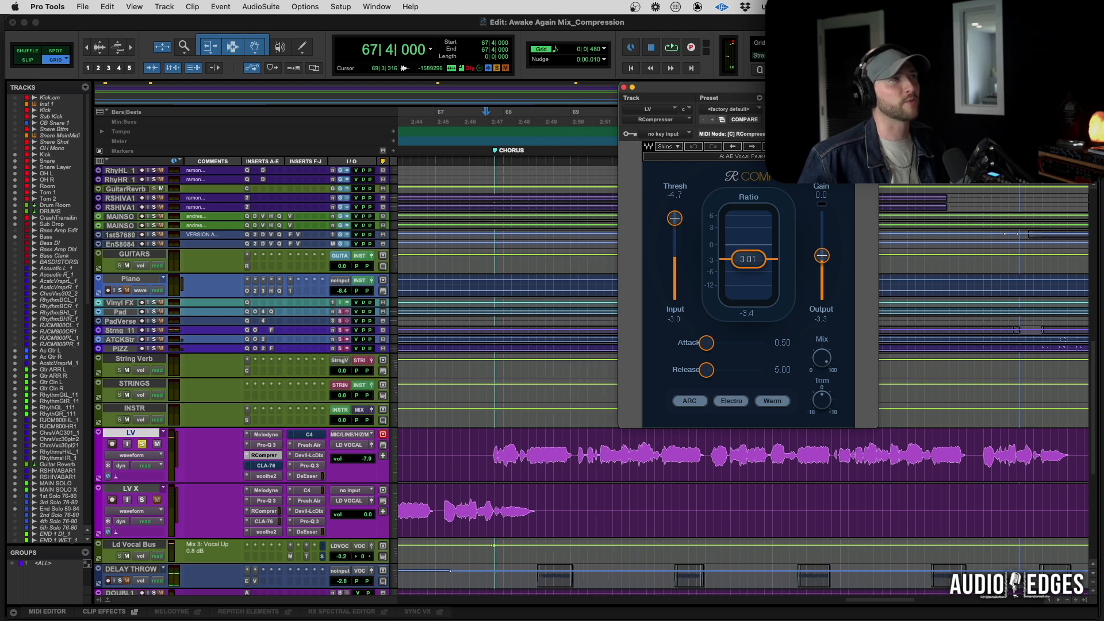
left_click(624, 87)
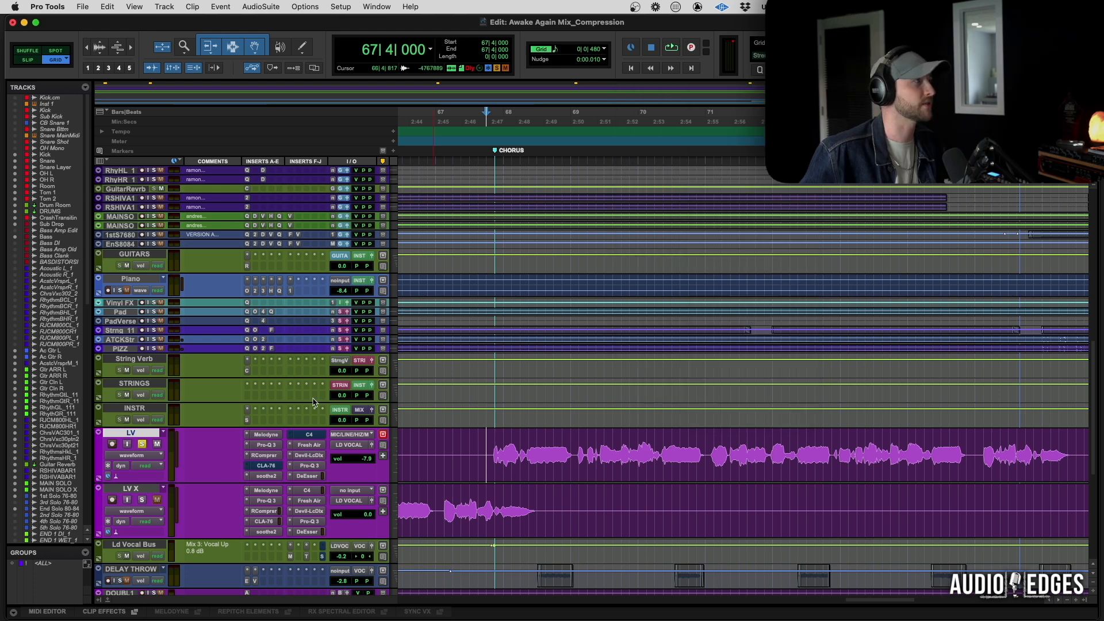
Reactivate the LV's CLA-76, open its window, and play the soloed vocal to watch its gain reduction
left_click(266, 466)
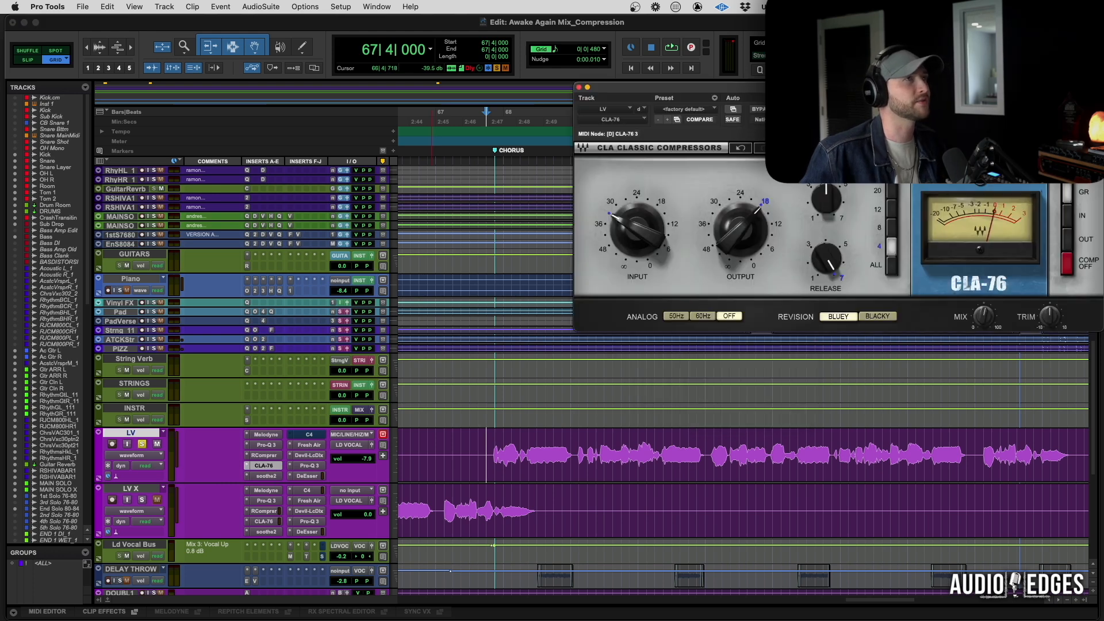
left_click_drag(633, 88, 406, 99)
key("space")
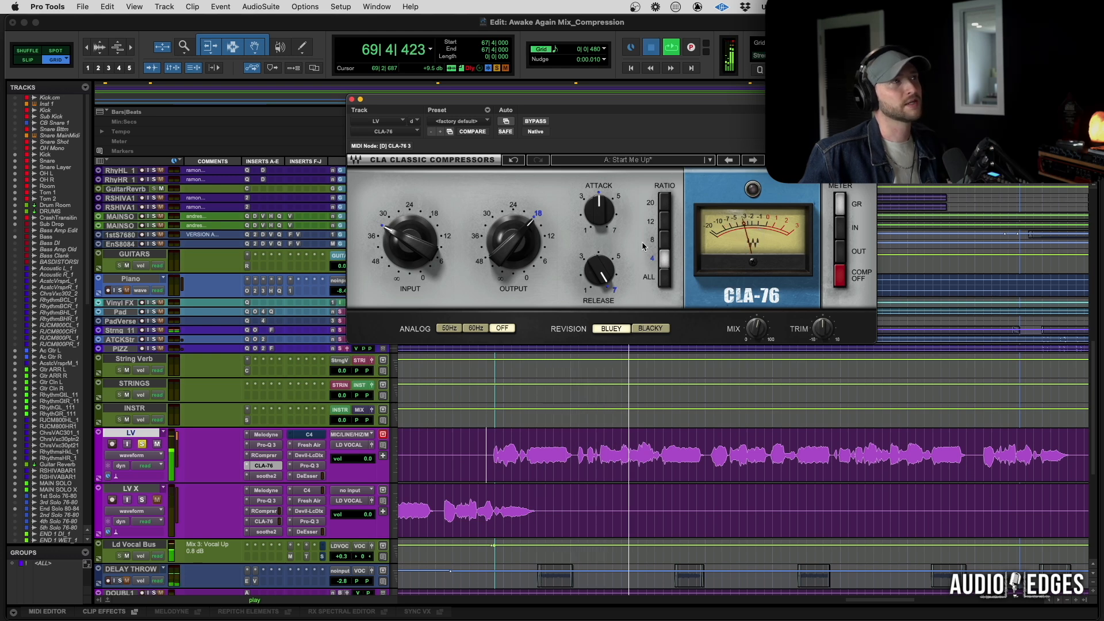
key("space")
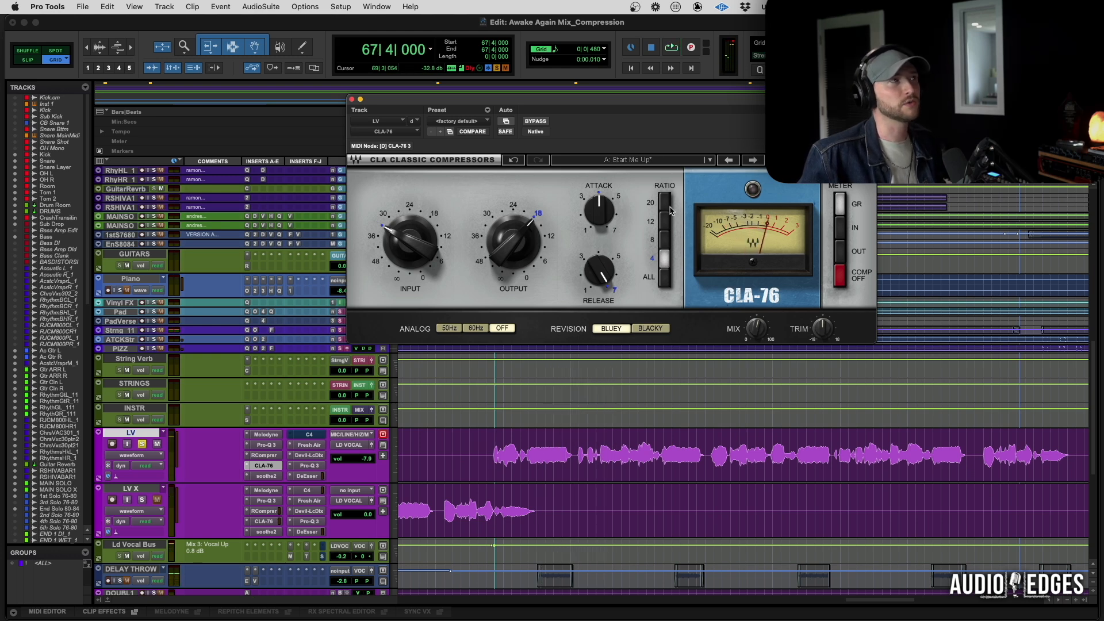
Select the LV vocal from 67|4|480 to 72|3|000, set the CLA-76 release to about 3.28, and play the passage
left_click_drag(690, 106, 694, 152)
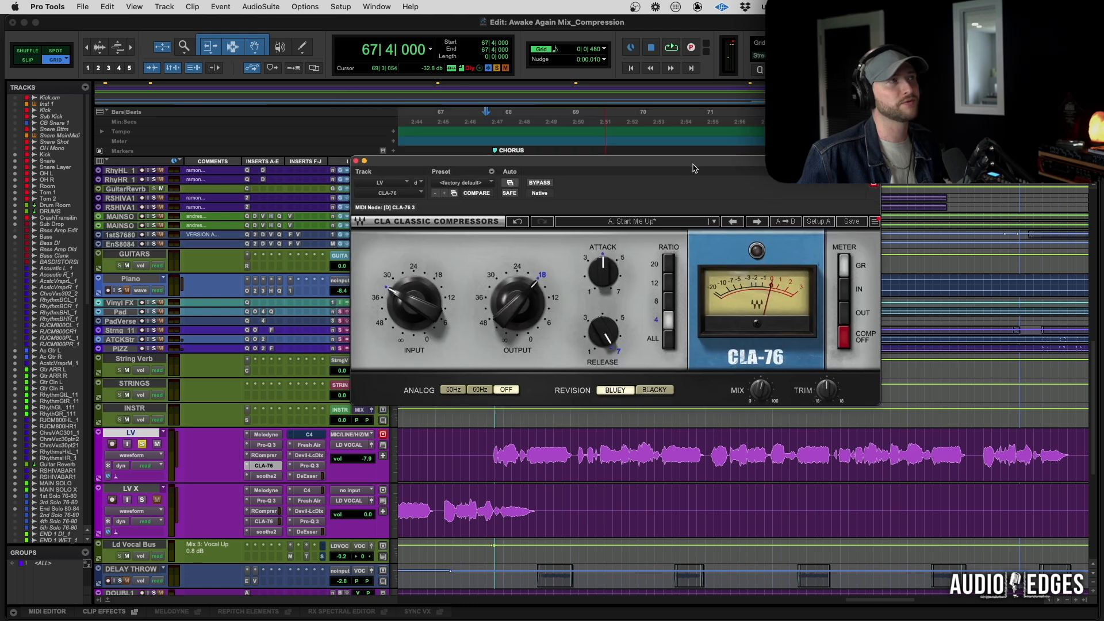
left_click(527, 459)
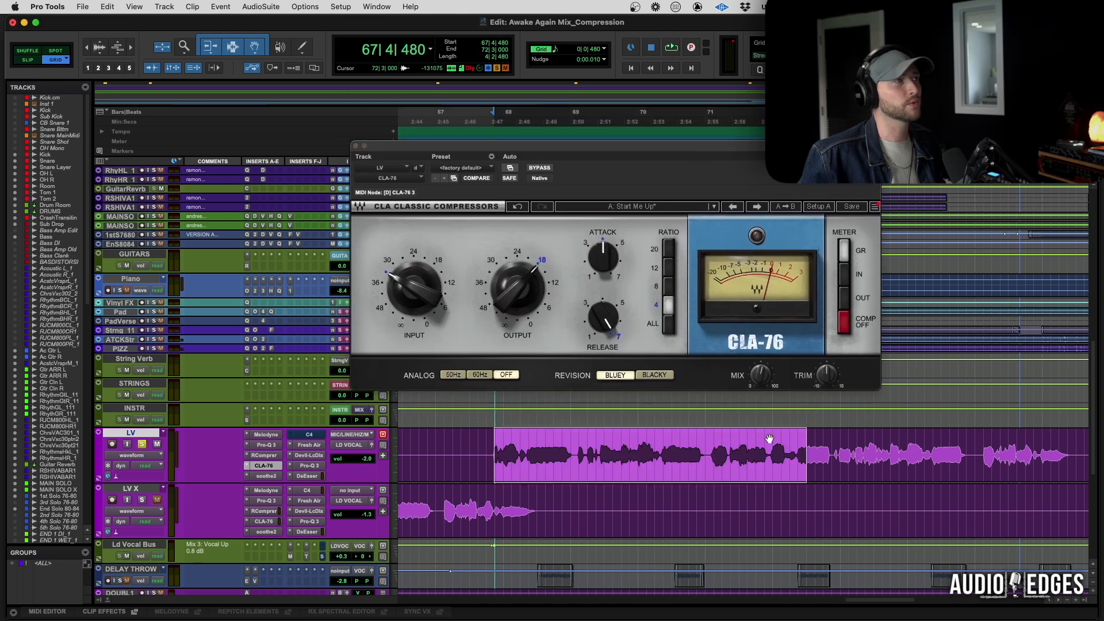
left_click(604, 339)
left_click_drag(617, 323, 617, 362)
key("space")
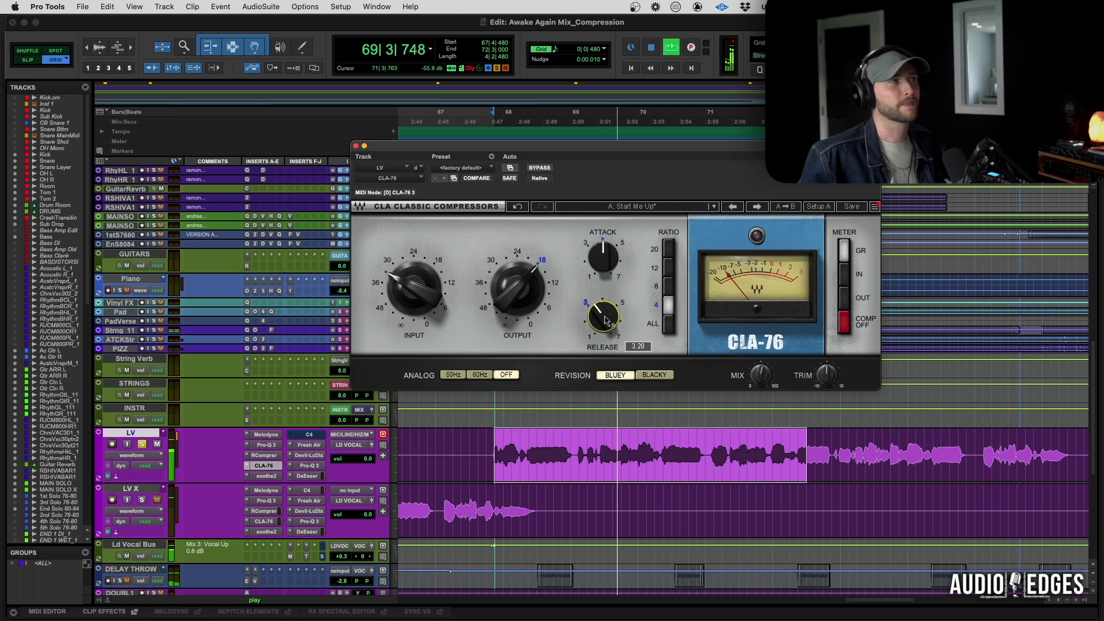
key("space")
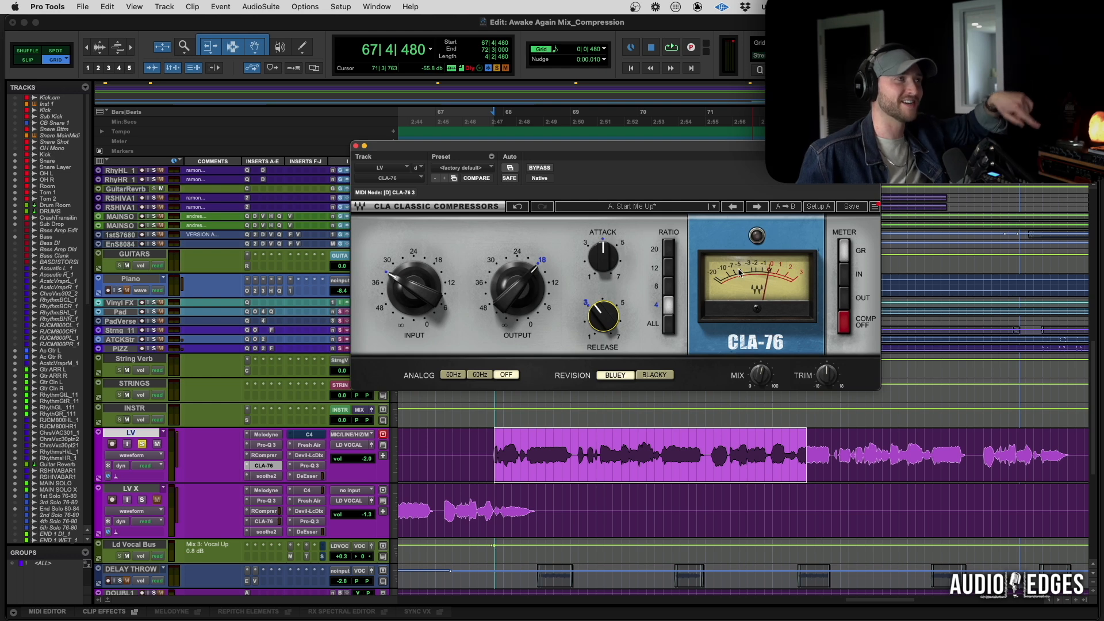
Set the CLA-76 release to 7.00 and play the soloed vocal selection again
left_click_drag(598, 322, 598, 299)
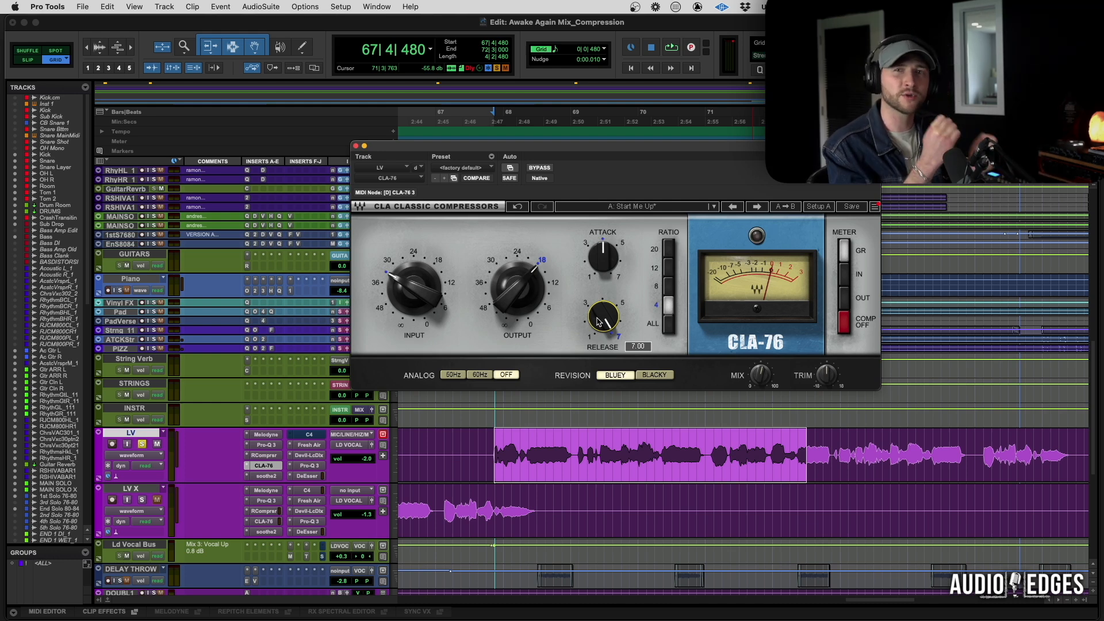
key("space")
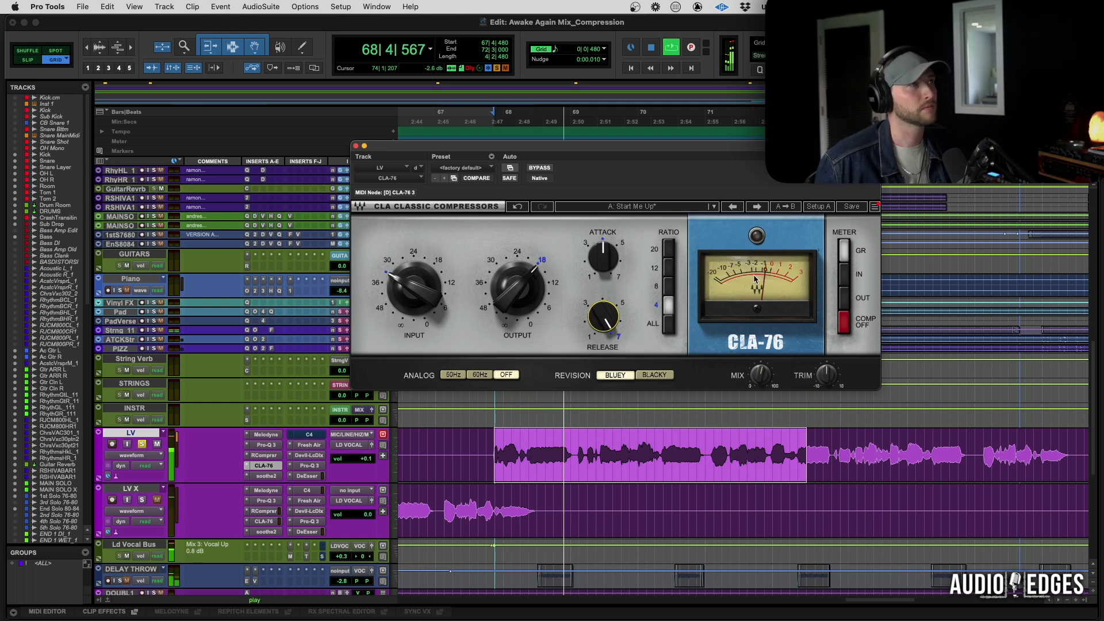
key("space")
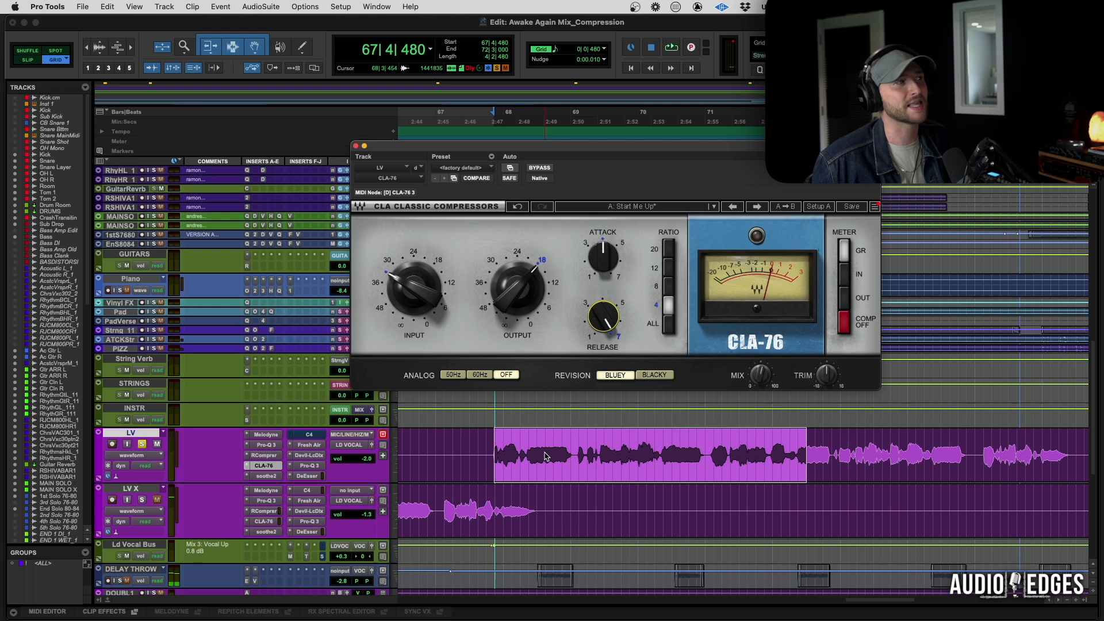
Play the soloed LV repeatedly from 68|3|480, examining how the CLA-76 meter recovers after the held phrase
left_click_drag(545, 456, 578, 447)
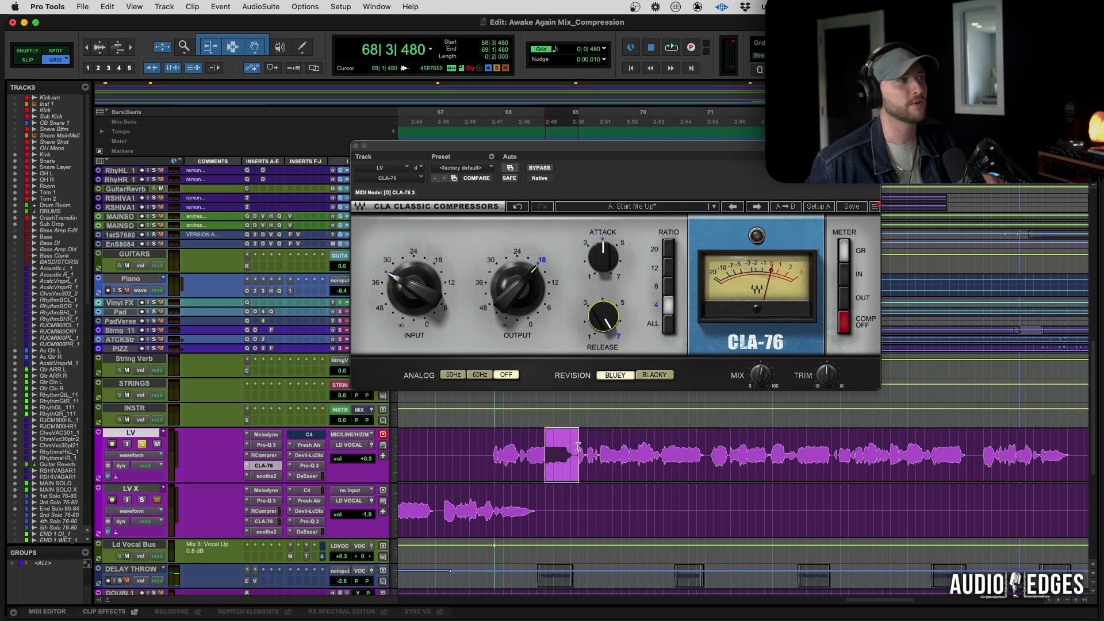
left_click(548, 444)
key("space")
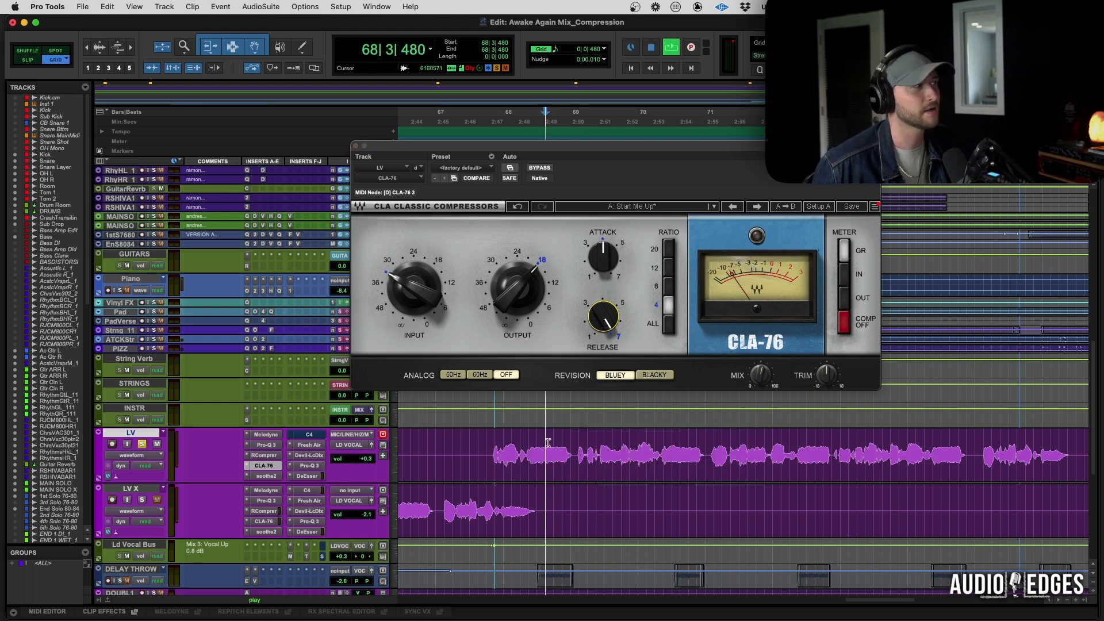
key("space")
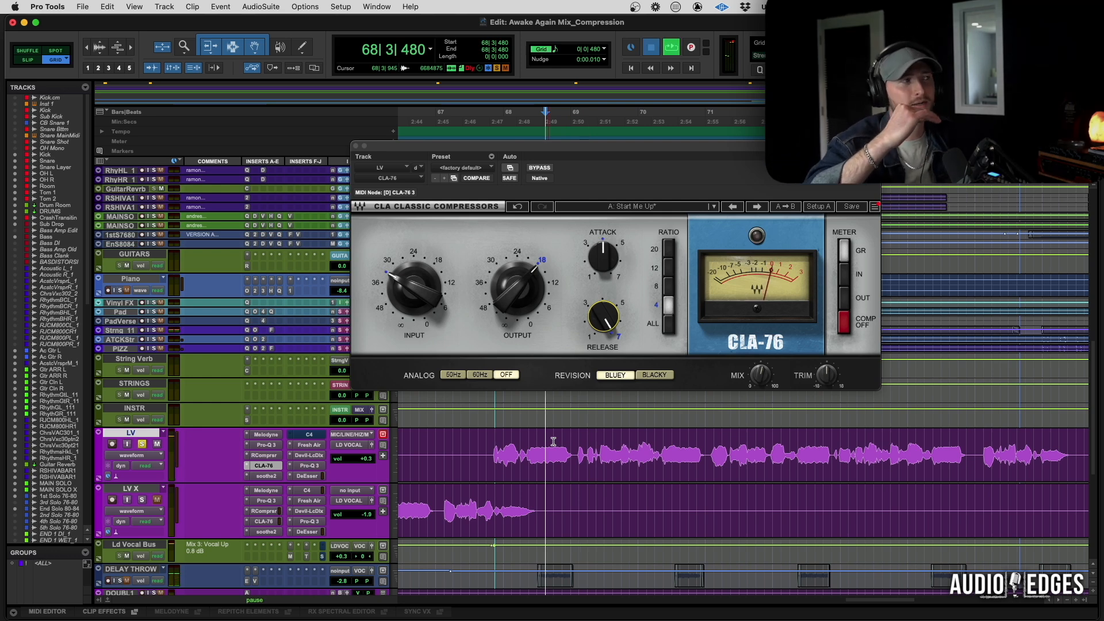
key("space")
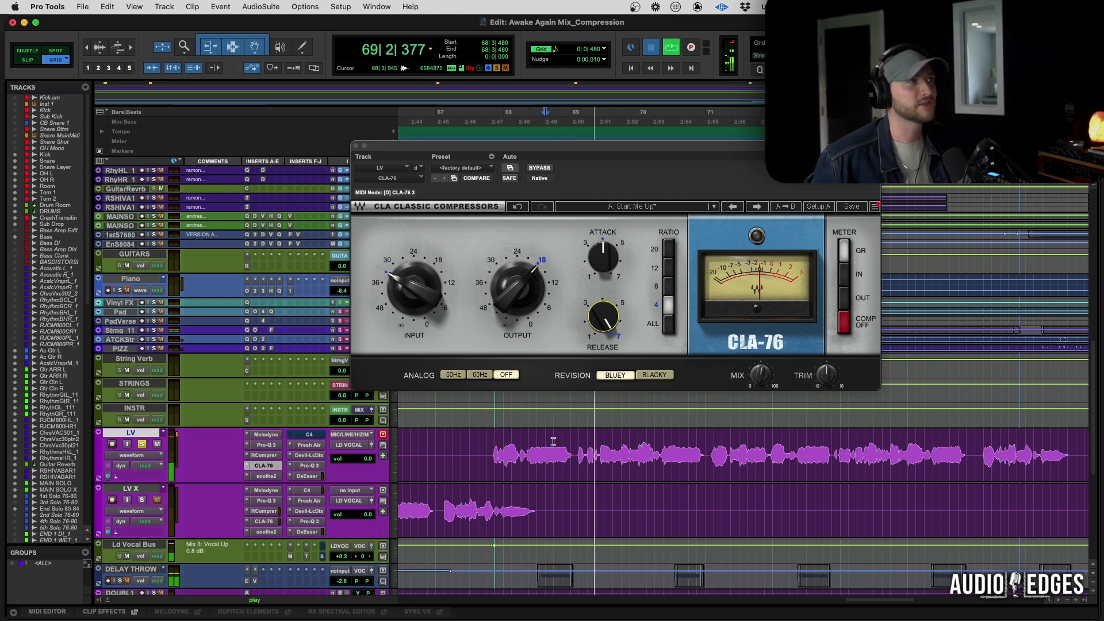
key("space")
mouse_move(594, 325)
left_mouse_down()
mouse_move(594, 291)
mouse_move(599, 320)
left_mouse_up()
key("space")
key("space")
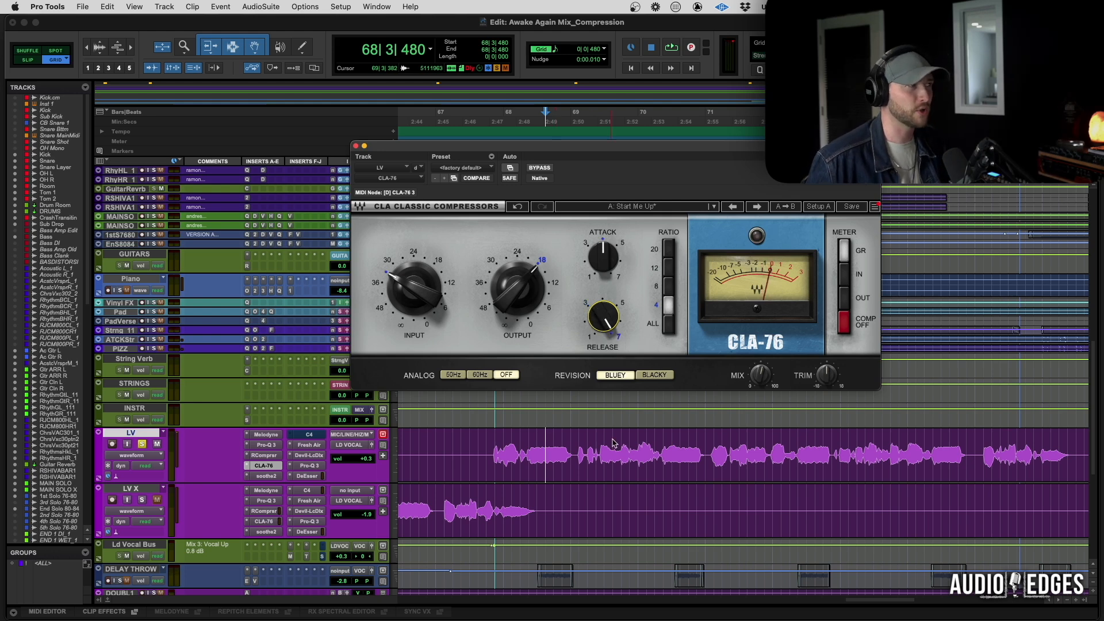
Play the soloed LV vocal from 69|1|480, examining the CLA-76's gain reduction at release 7
left_click(578, 441)
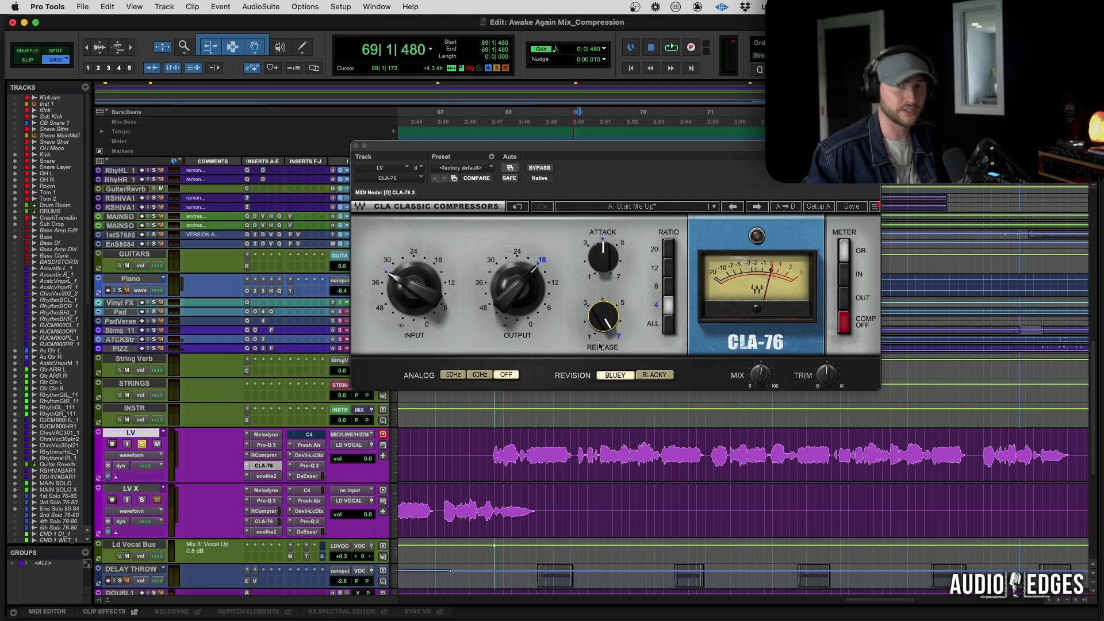
key("space")
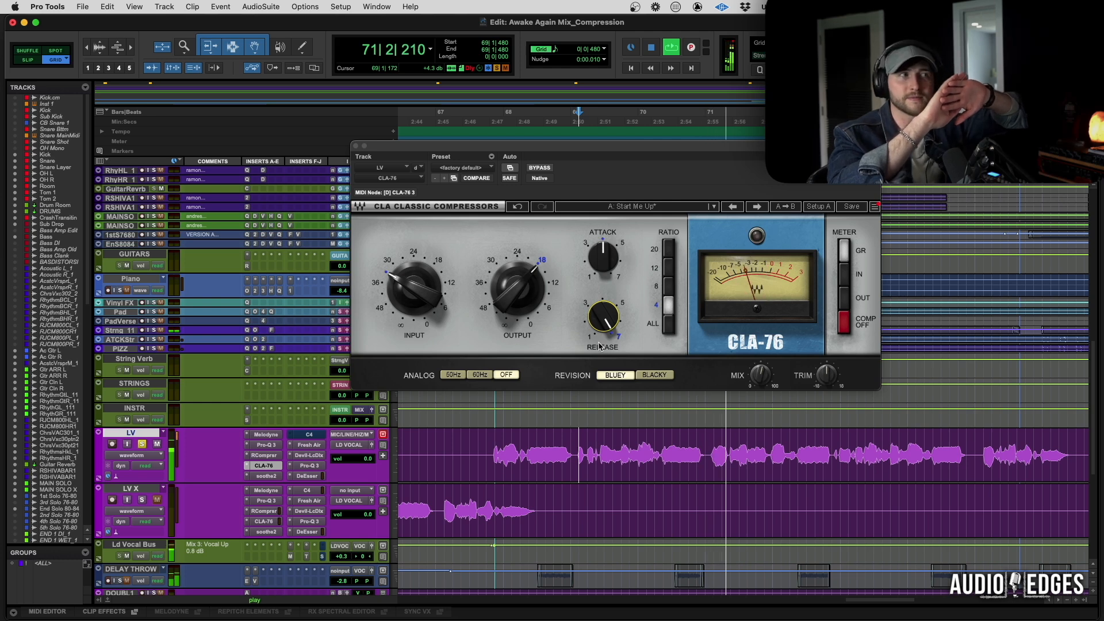
key("space")
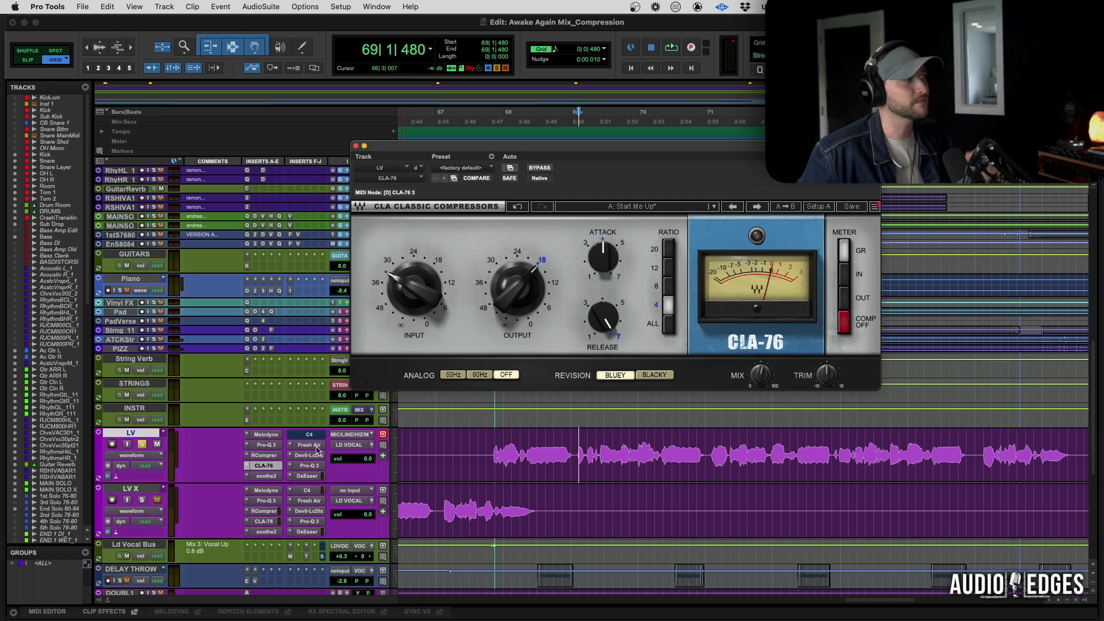
Activate the LV's C4 multiband compressor, open its window, and play the soloed vocal from 69|1|480 to watch its band movement
left_click(311, 437)
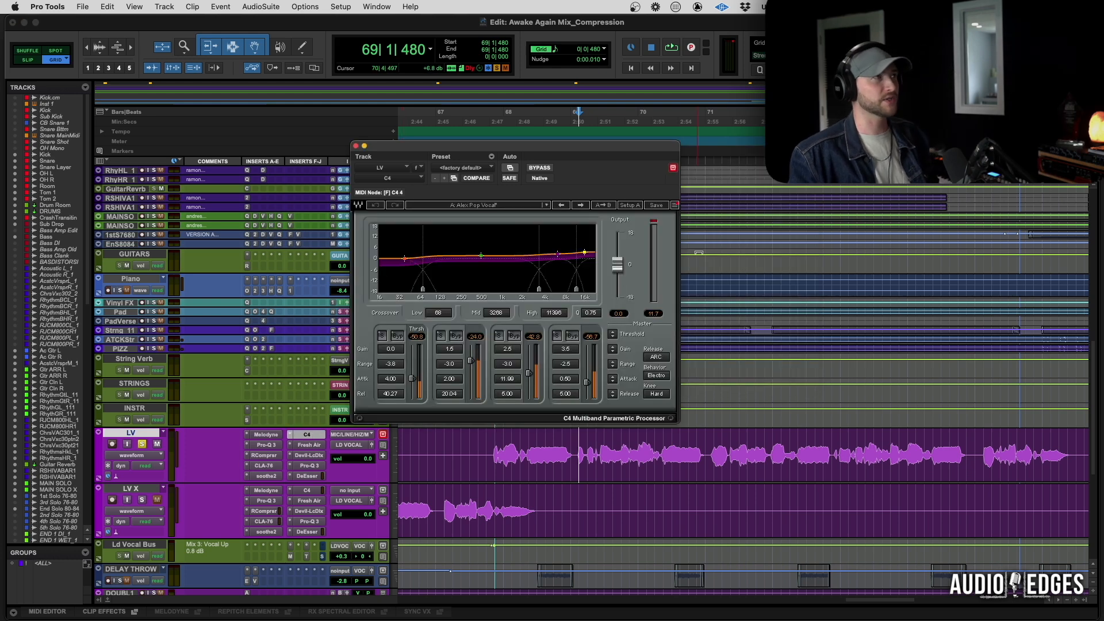
left_click_drag(615, 147, 729, 109)
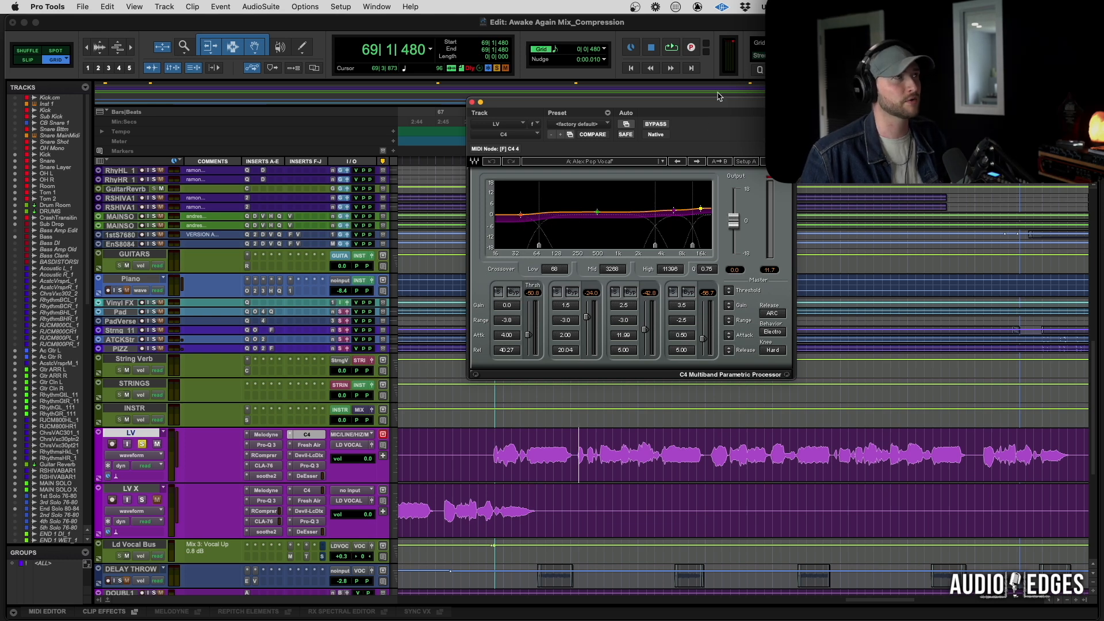
left_click_drag(718, 106, 642, 147)
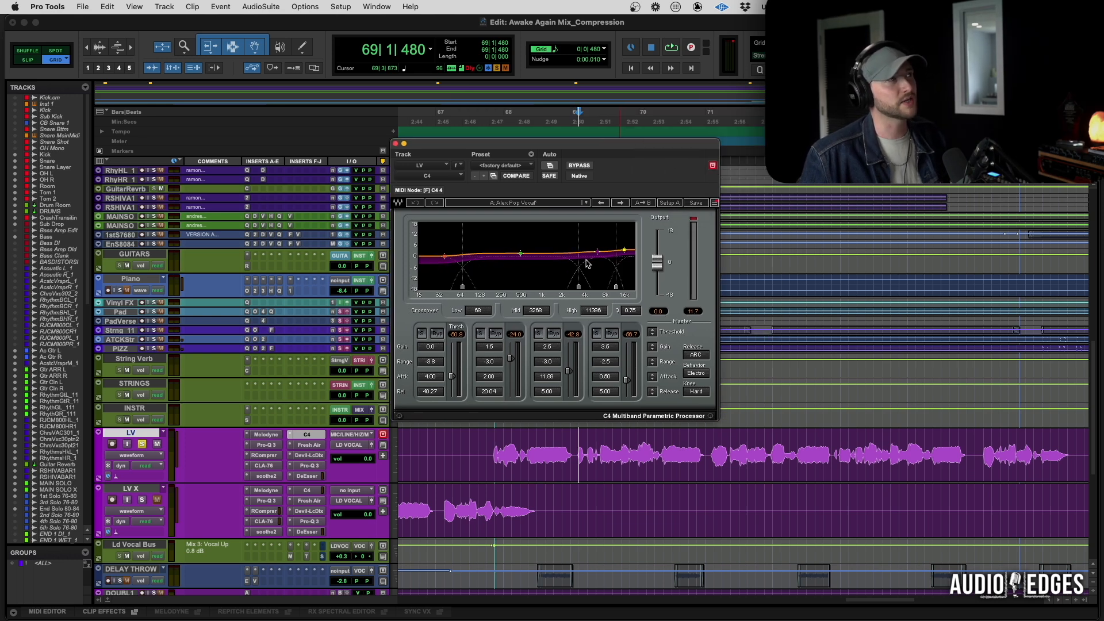
key("space")
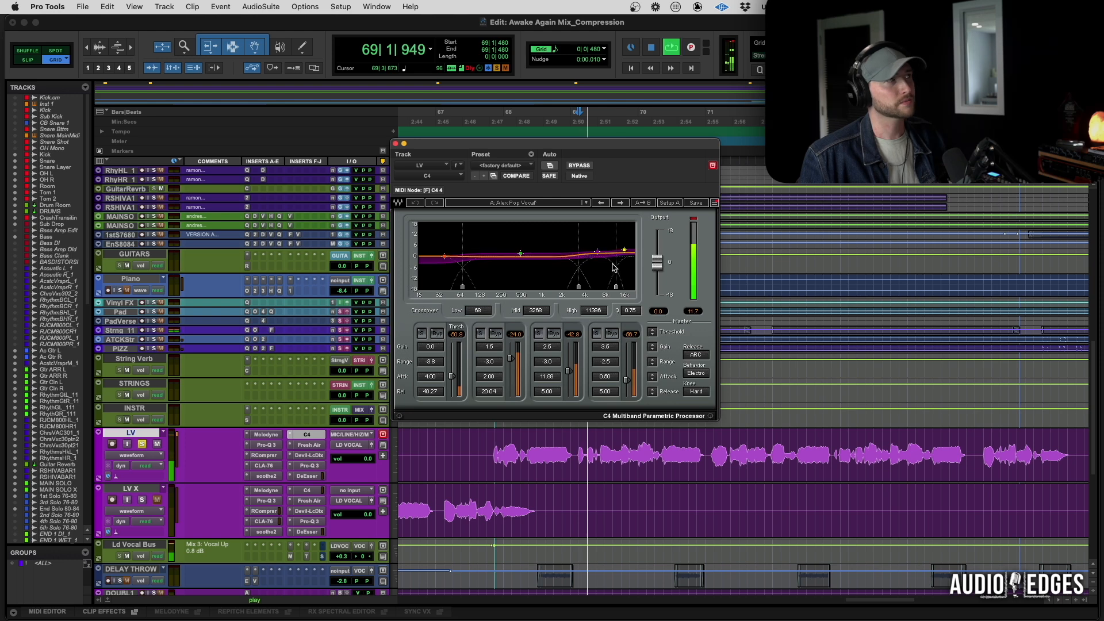
key("space")
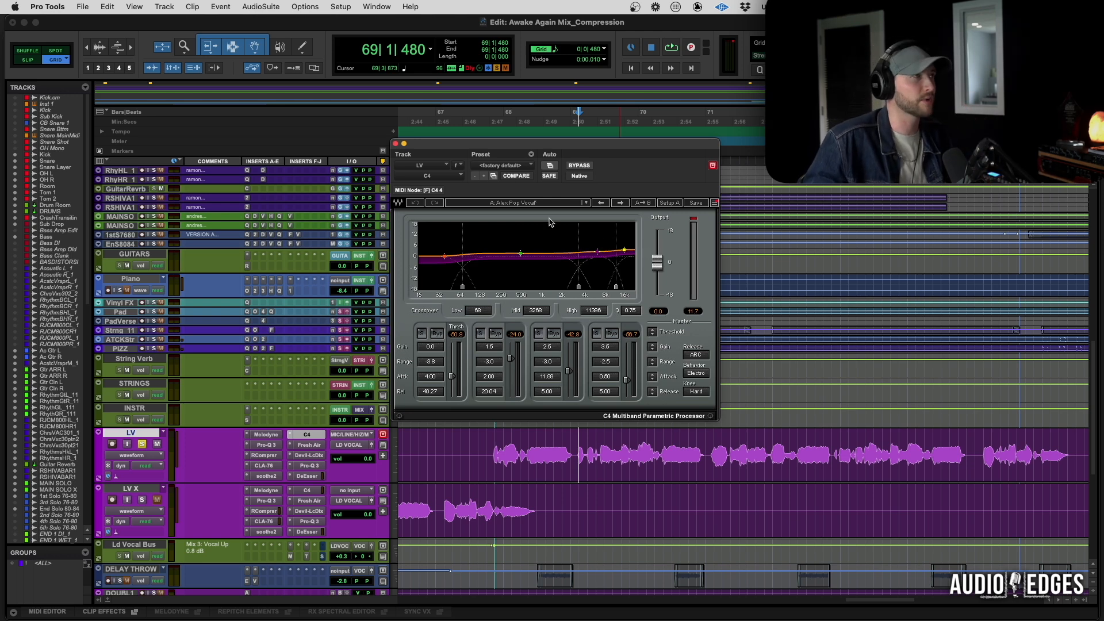
Unsolo the LV and play the full mix from 69|1|480, alternating the C4 between bypassed and active
left_click(142, 449)
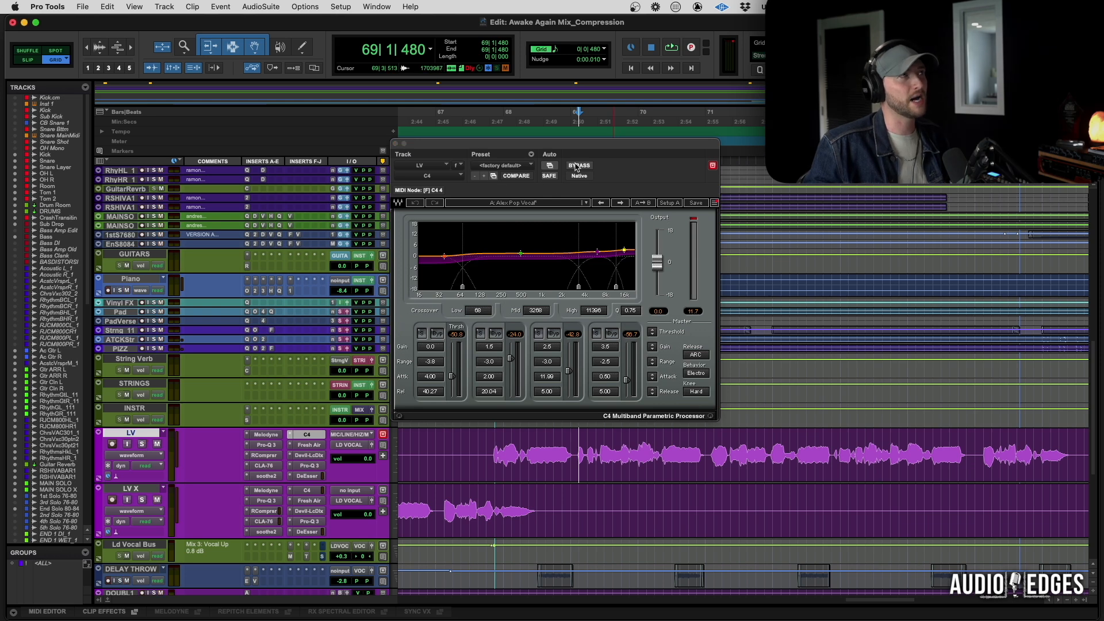
left_click_drag(577, 166, 617, 134)
key("space")
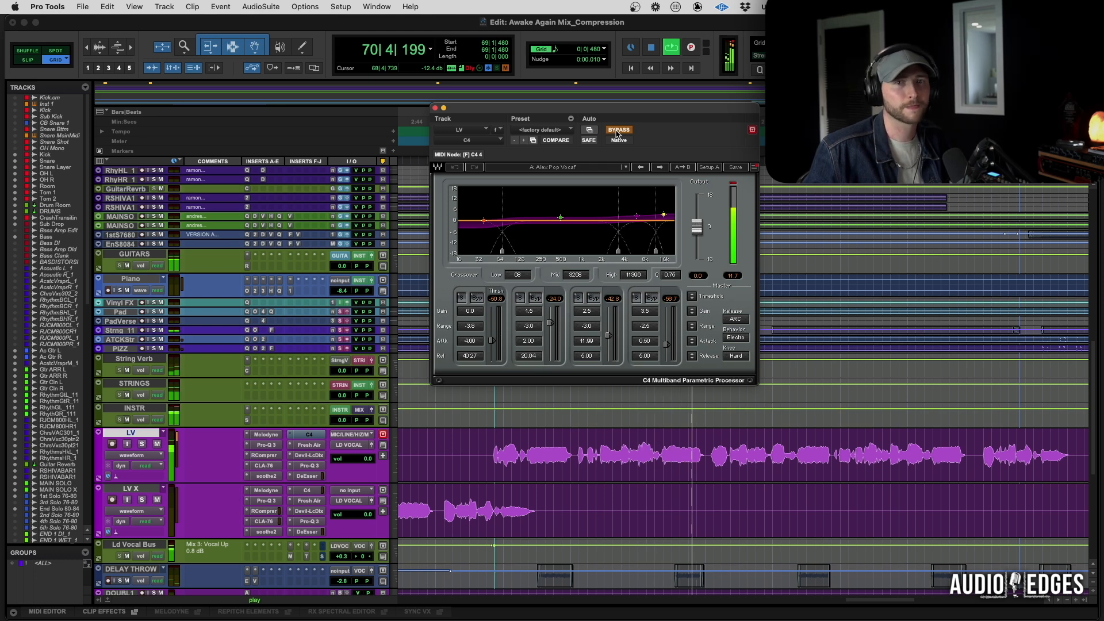
left_click(617, 134)
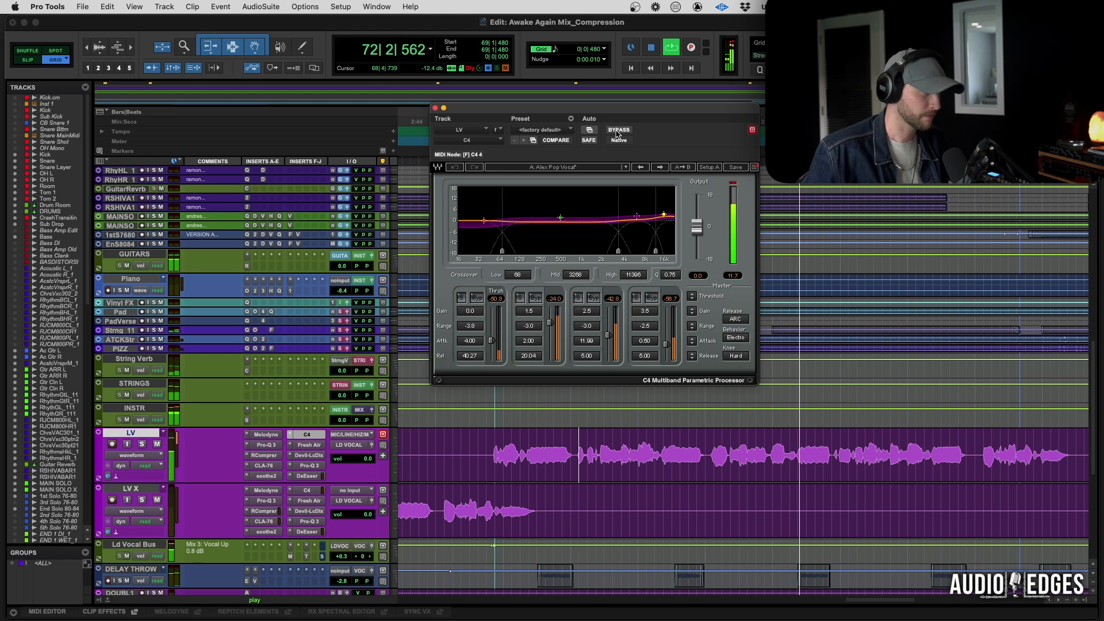
left_click(618, 134)
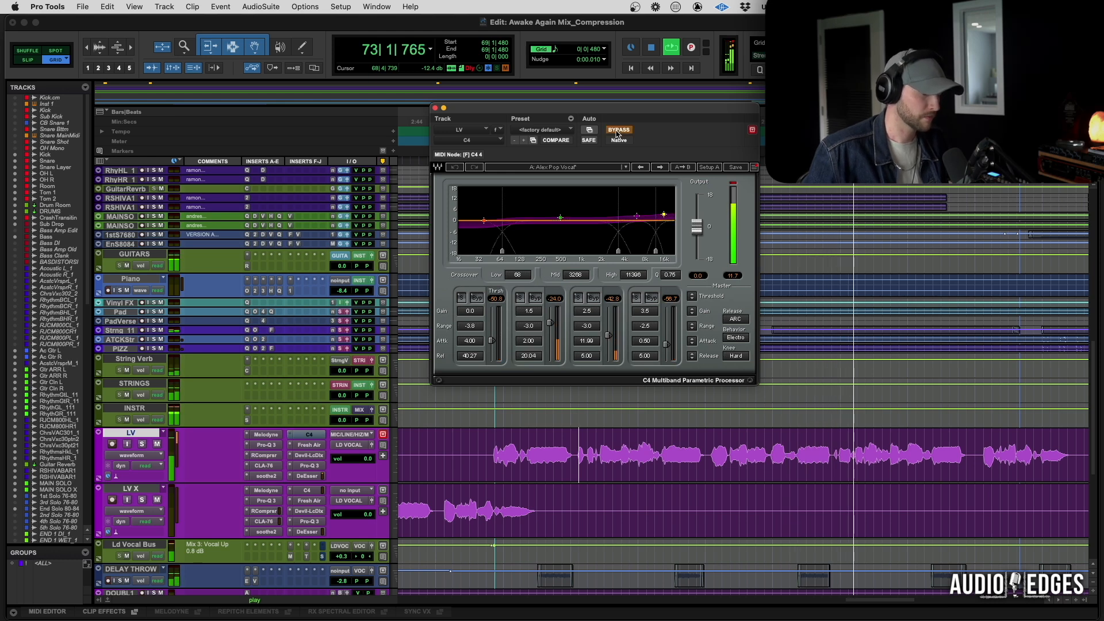
left_click(617, 134)
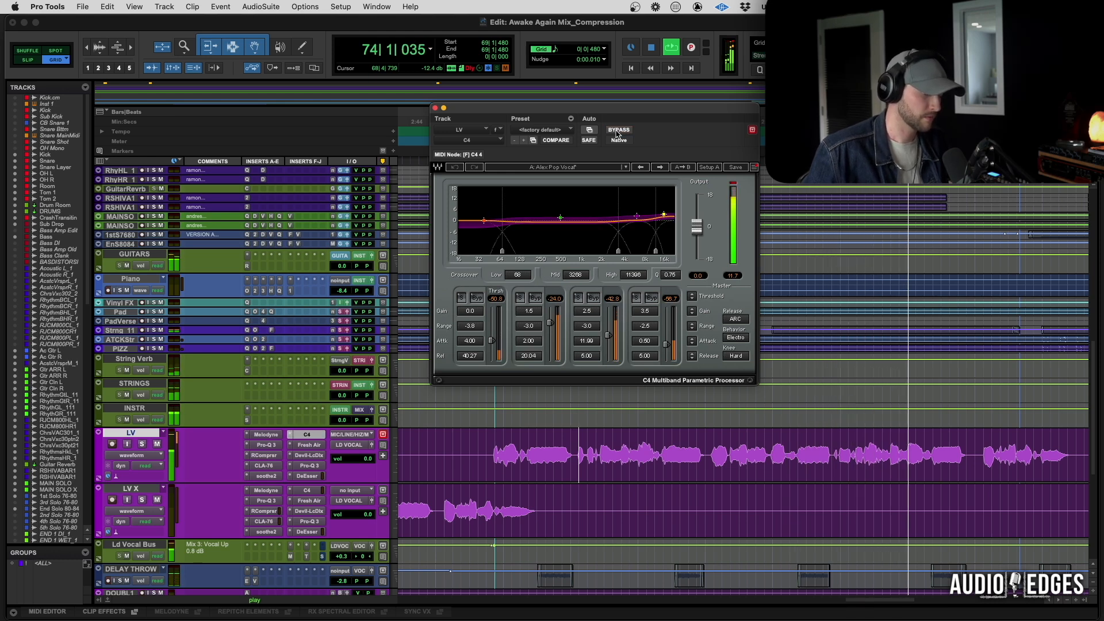
left_click(617, 134)
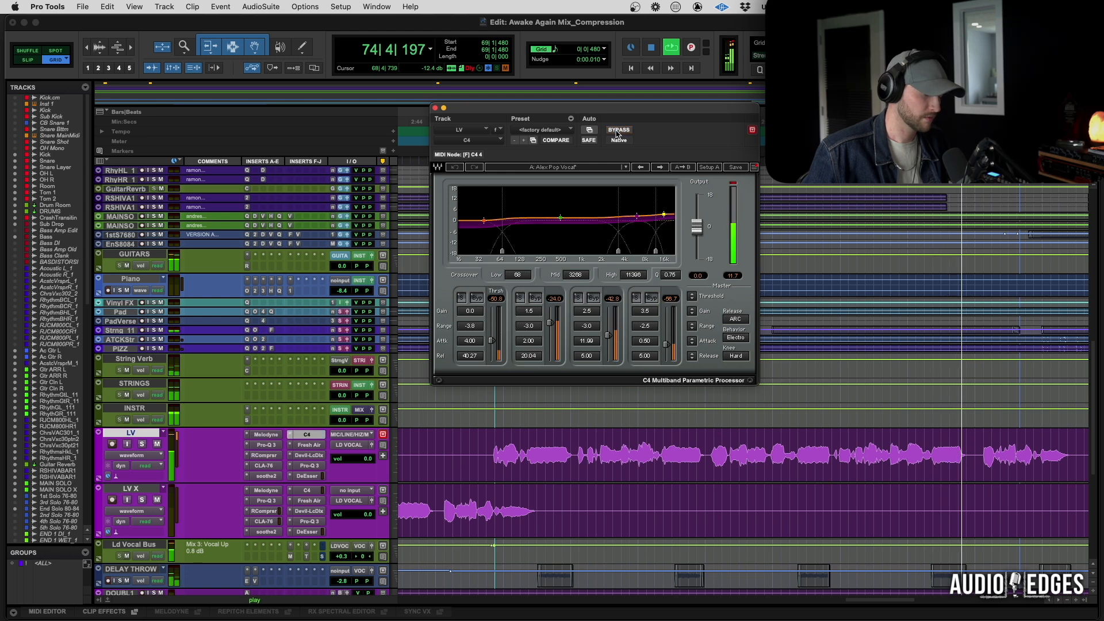
left_click(617, 134)
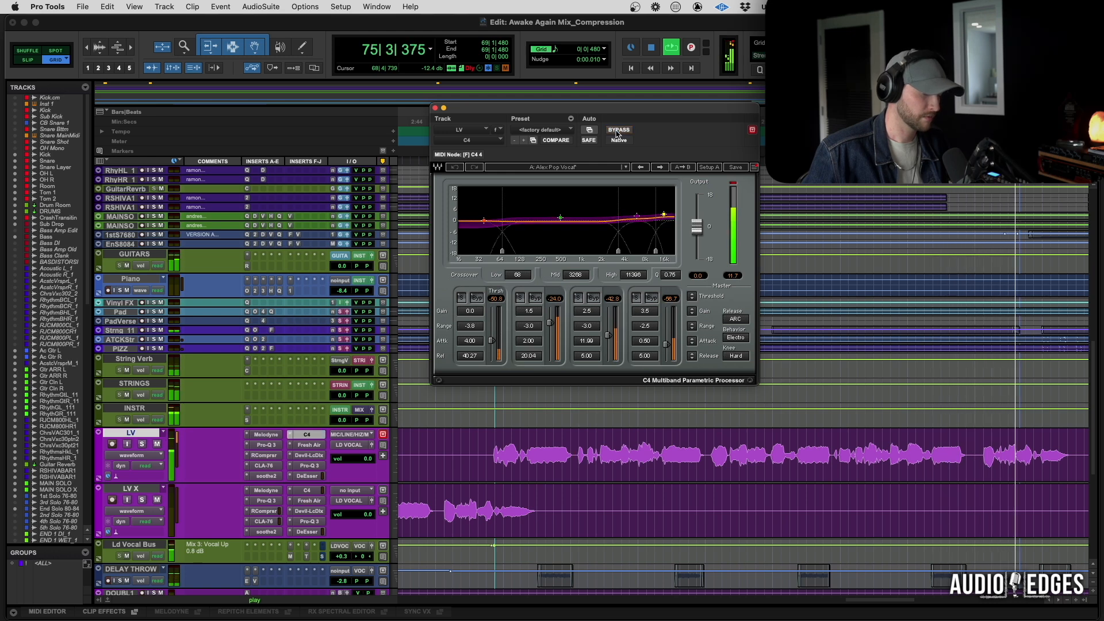
Restart the full mix from 69|1|480 and compare the vocal again with the C4 bypassed and active, ending with it active
key("space")
key("space")
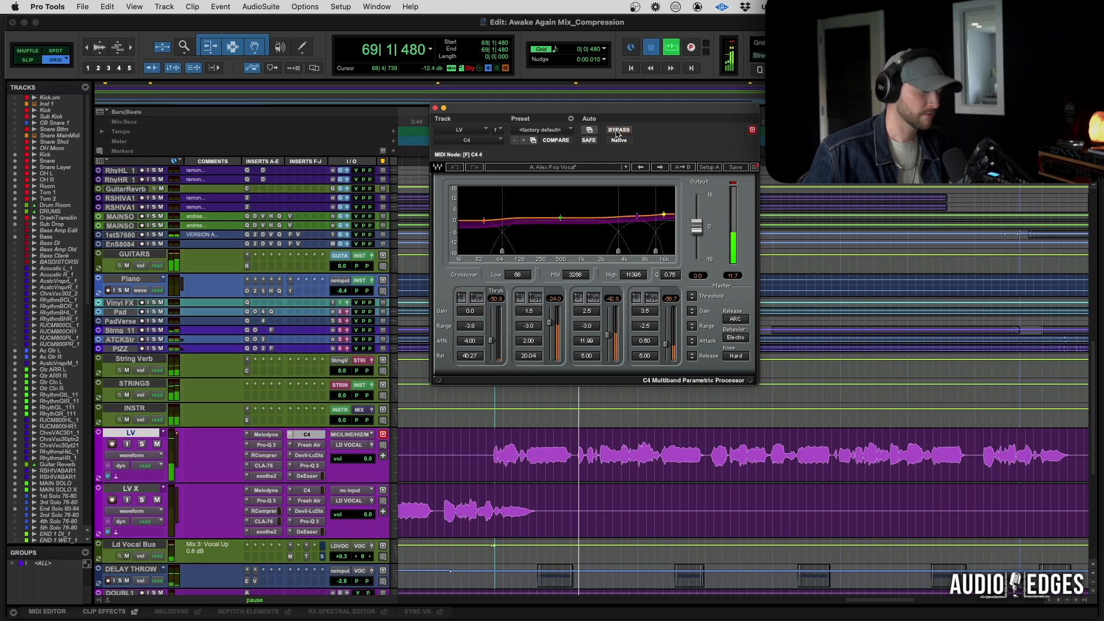
left_click(617, 134)
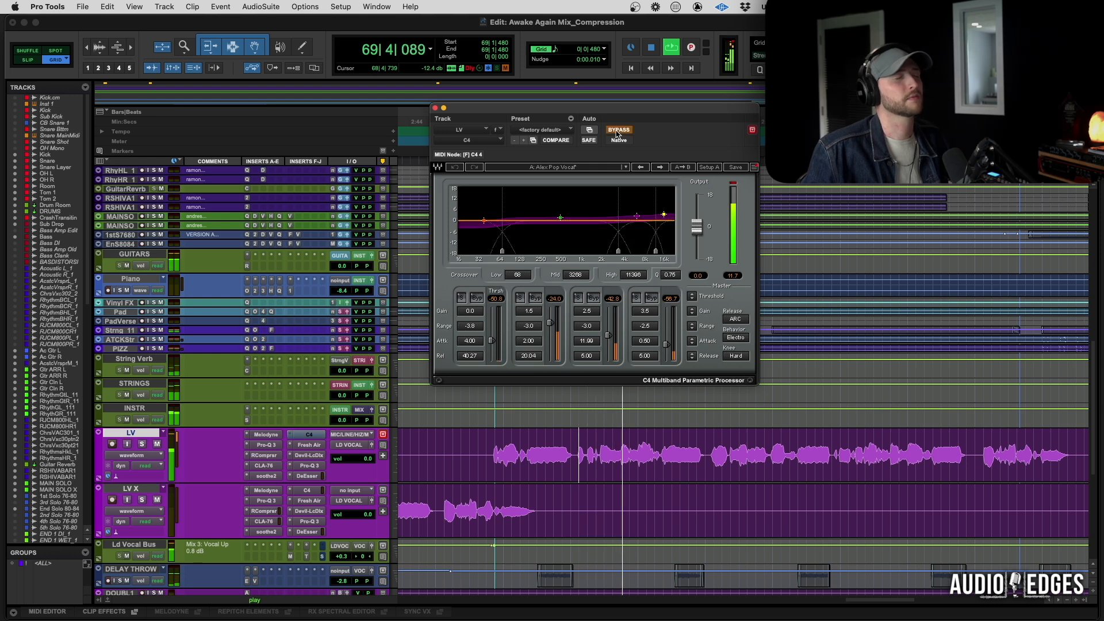
left_click(617, 135)
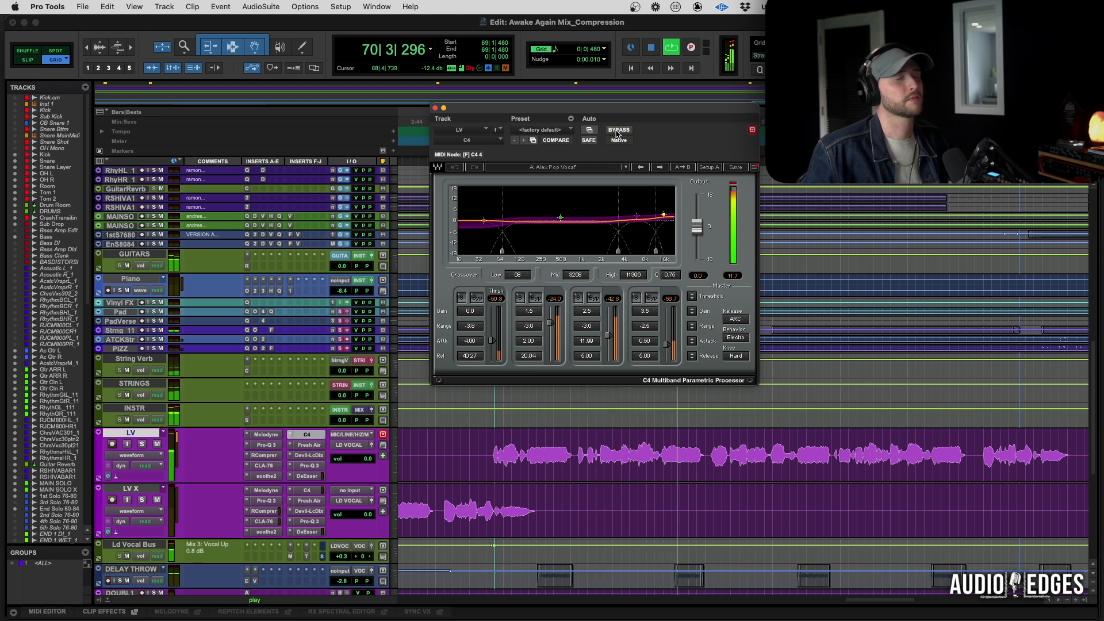
left_click(617, 134)
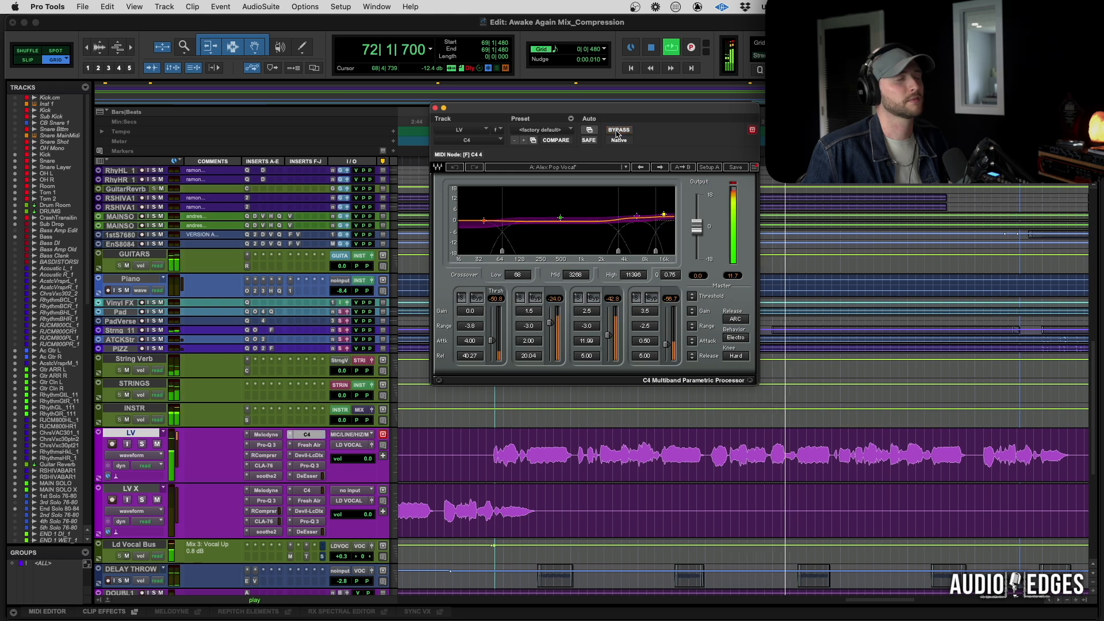
left_click(618, 134)
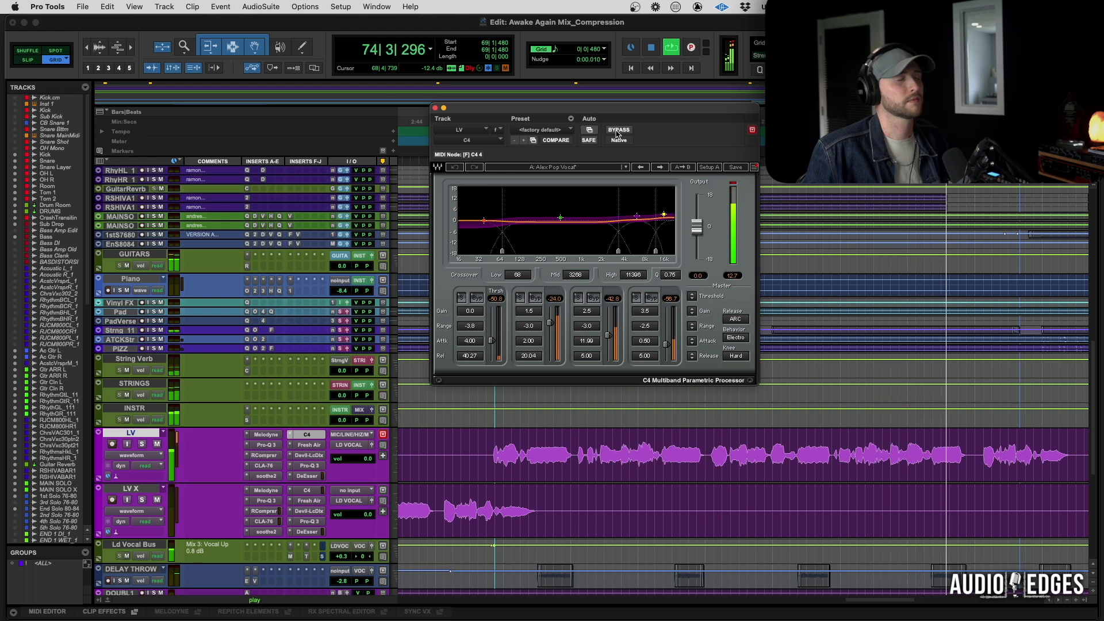
key("space")
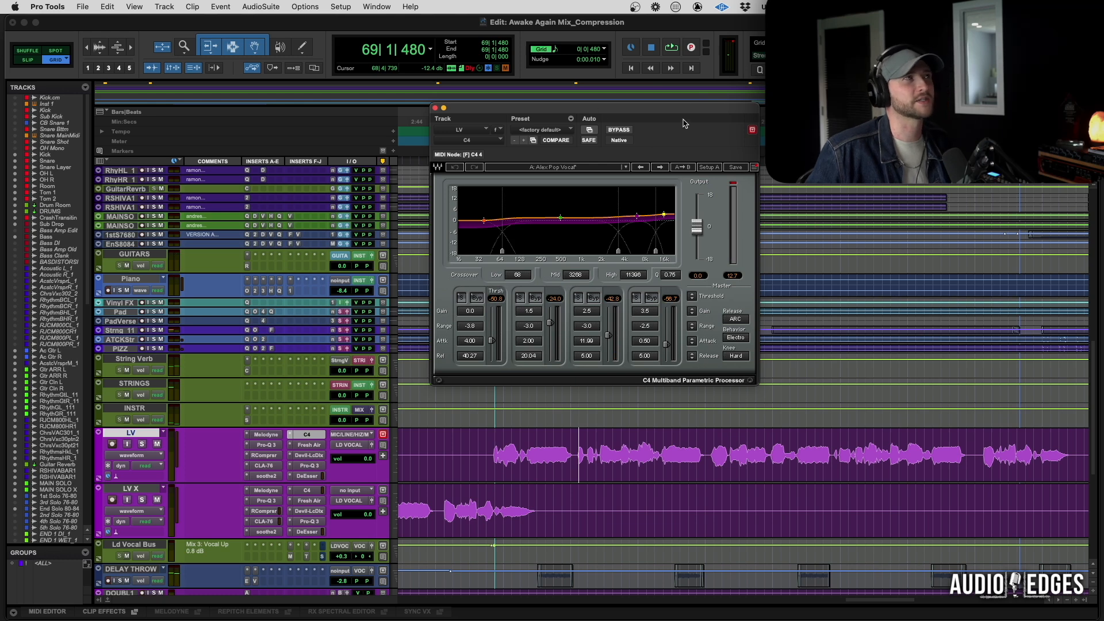
Close the C4 window and increase the LV track's height
mouse_move(677, 112)
left_mouse_down()
mouse_move(661, 215)
mouse_move(647, 216)
left_mouse_up()
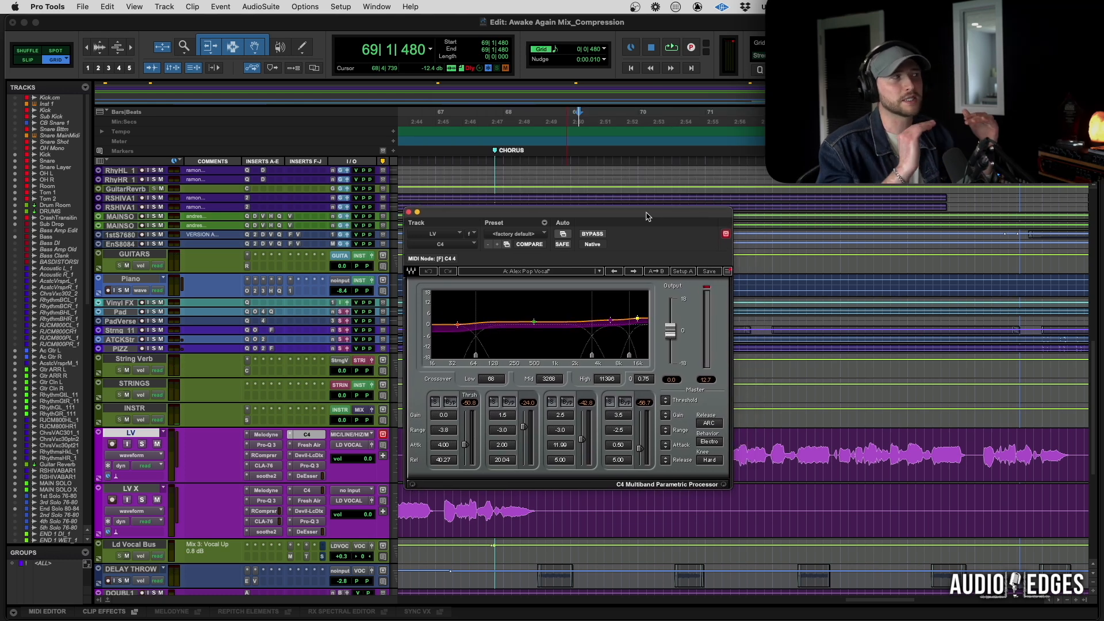
left_click(409, 212)
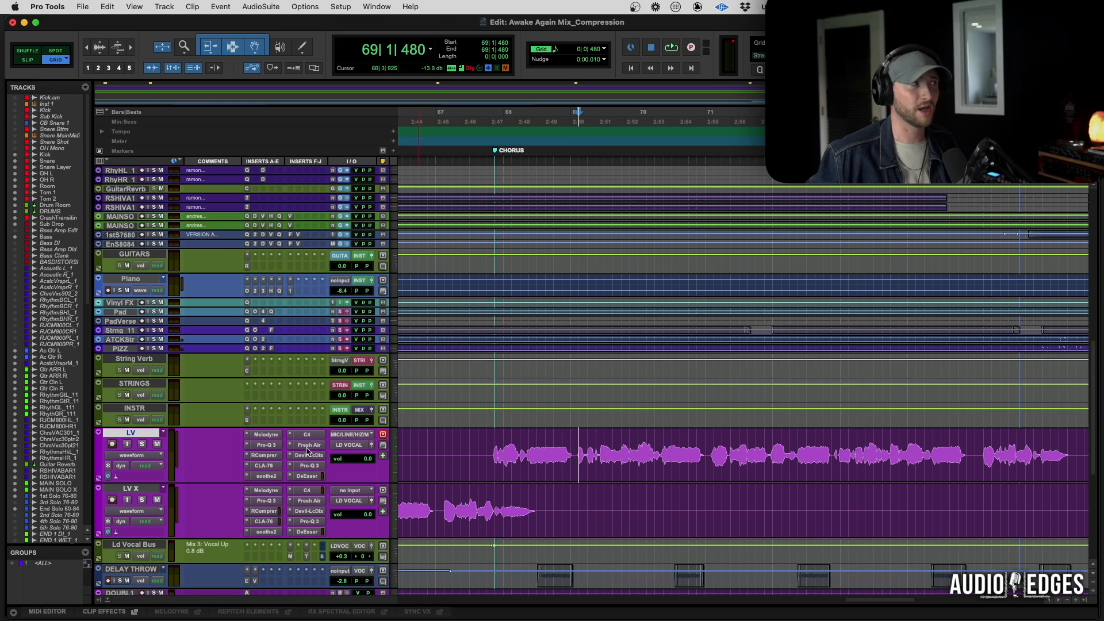
left_click_drag(228, 484, 235, 504)
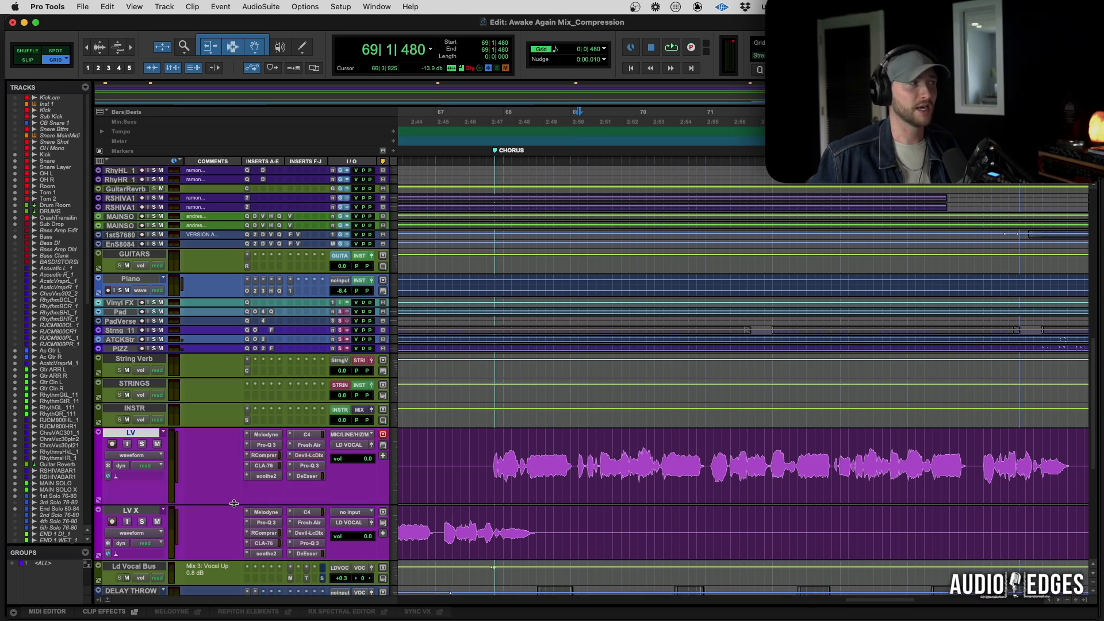